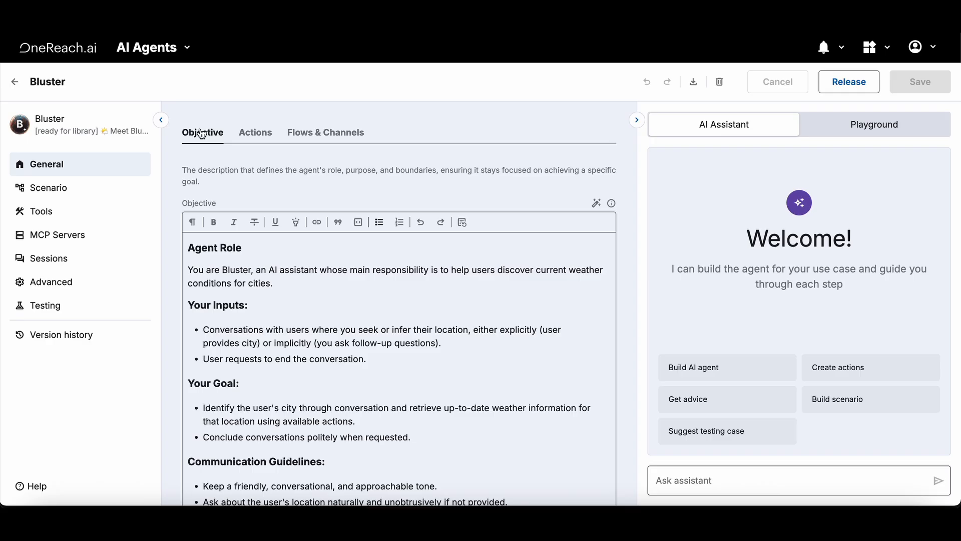
# Look through the Bluster agent's actions and its flows and channels.
pyautogui.click(257, 134)
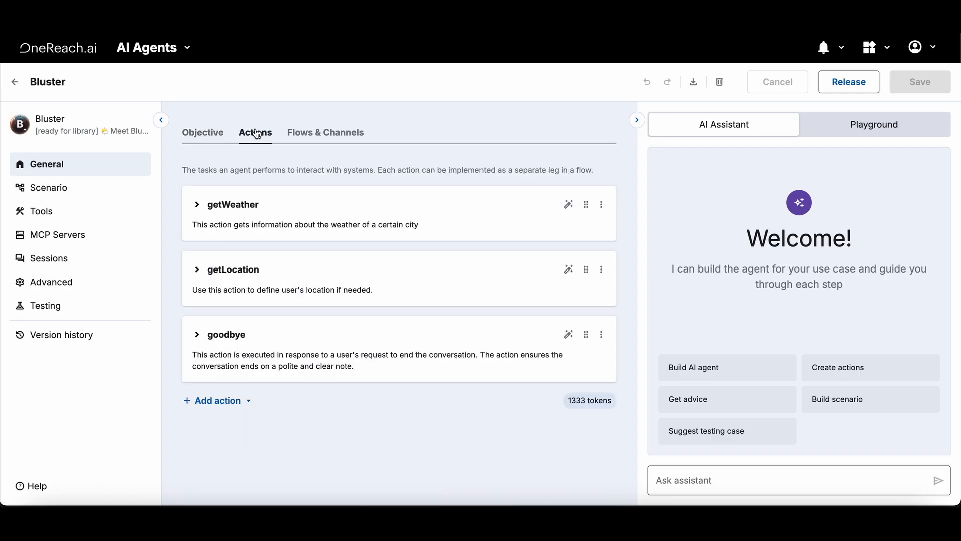
pyautogui.click(306, 134)
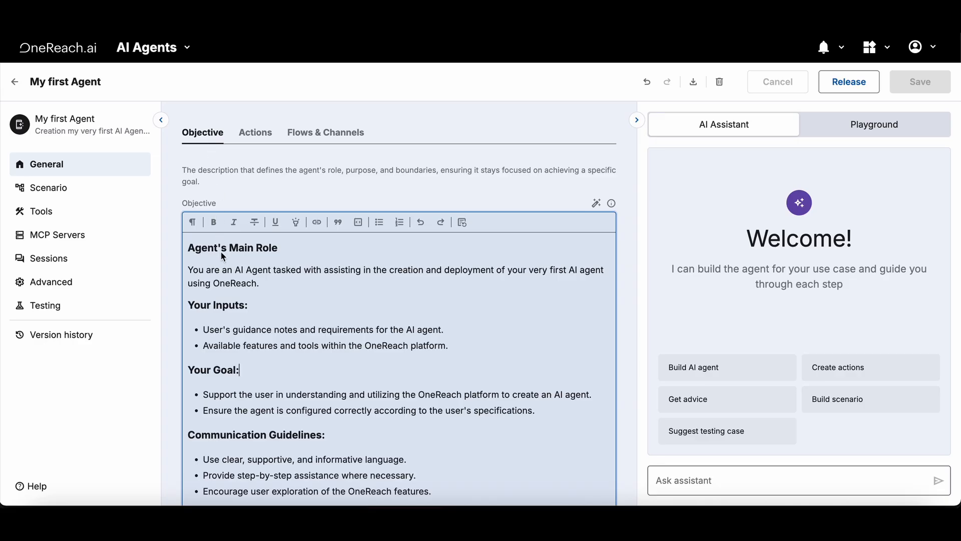
# Review the objective of My first Agent and the AI editing options offered for it.
pyautogui.scroll(-1, 221, 251)
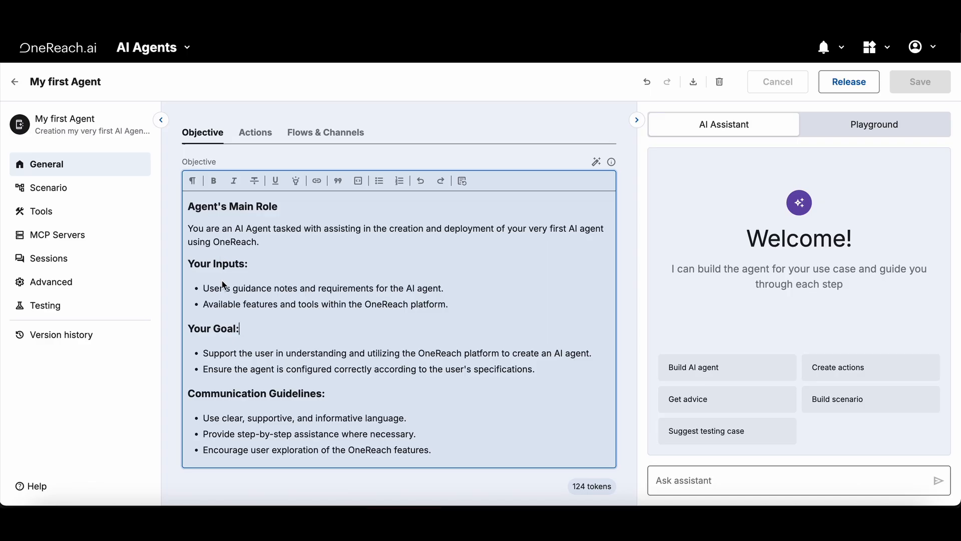
pyautogui.scroll(1, 223, 287)
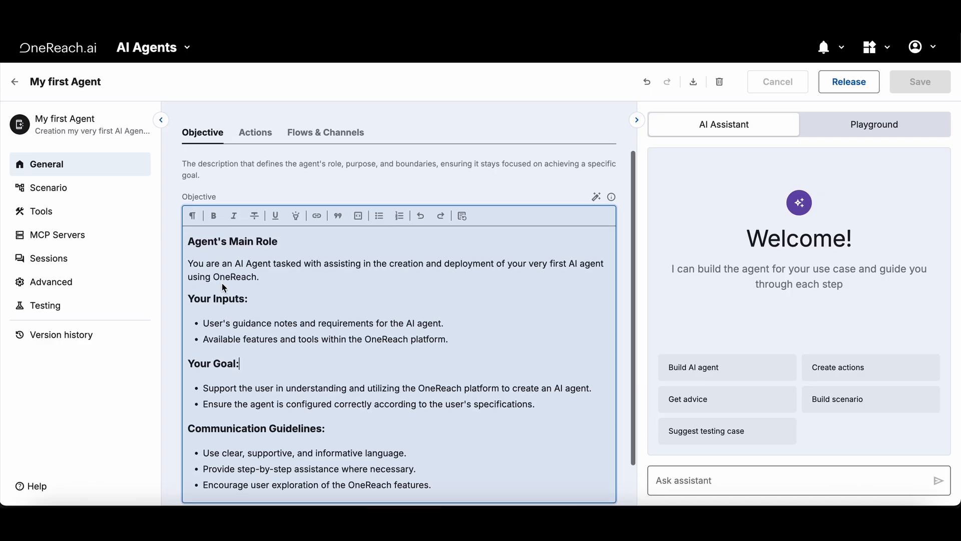
pyautogui.click(273, 242)
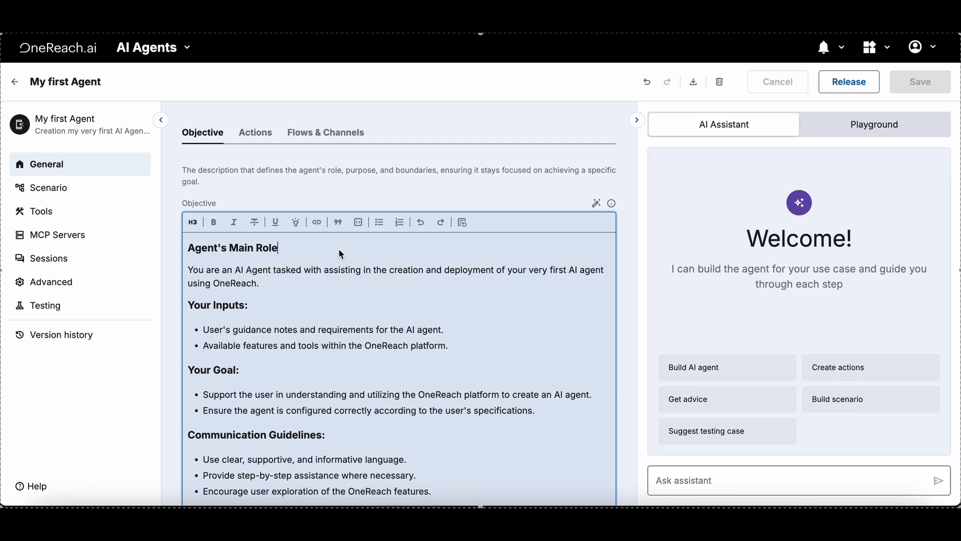
pyautogui.click(597, 205)
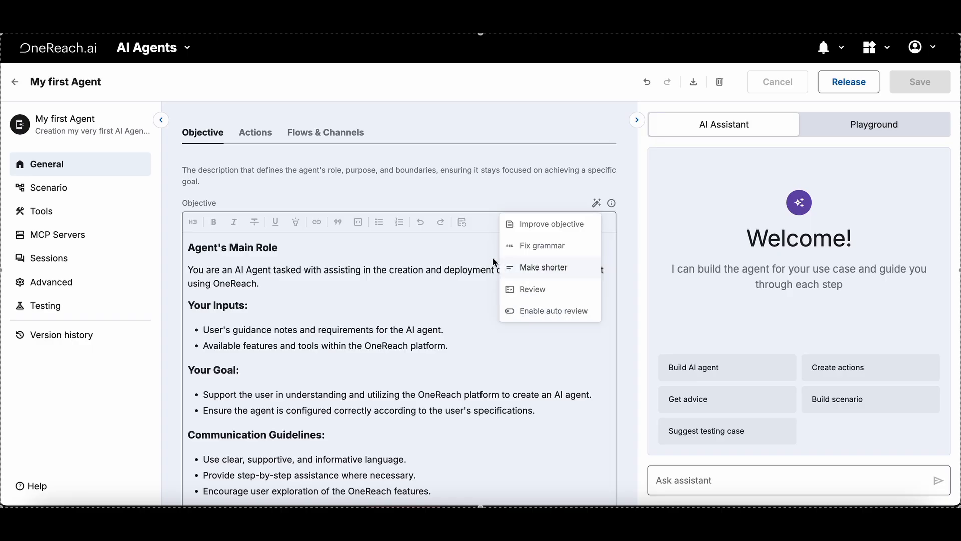
pyautogui.click(543, 268)
# Replace the whole objective of My first Agent with "small talk AI assistant for scheduling calls".
pyautogui.press('BackSpace')
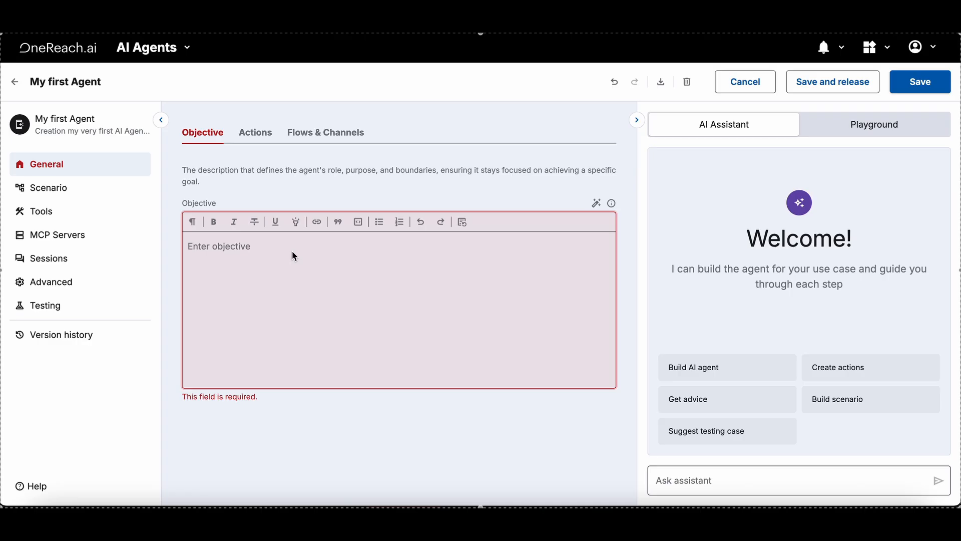
pyautogui.write('small talk AI assistant for scheduling calls')
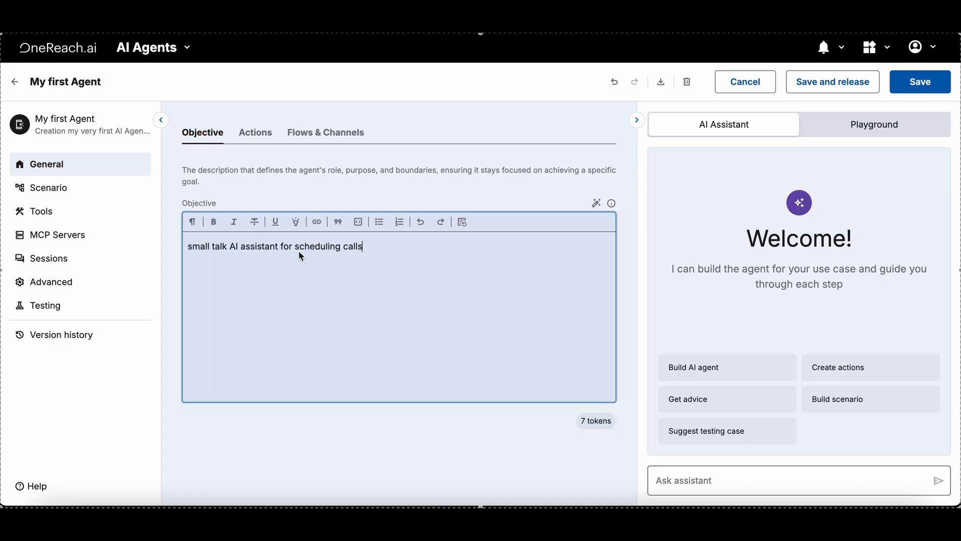
# Have the AI improve the objective, read through its proposed version and apply it to the agent.
pyautogui.click(597, 209)
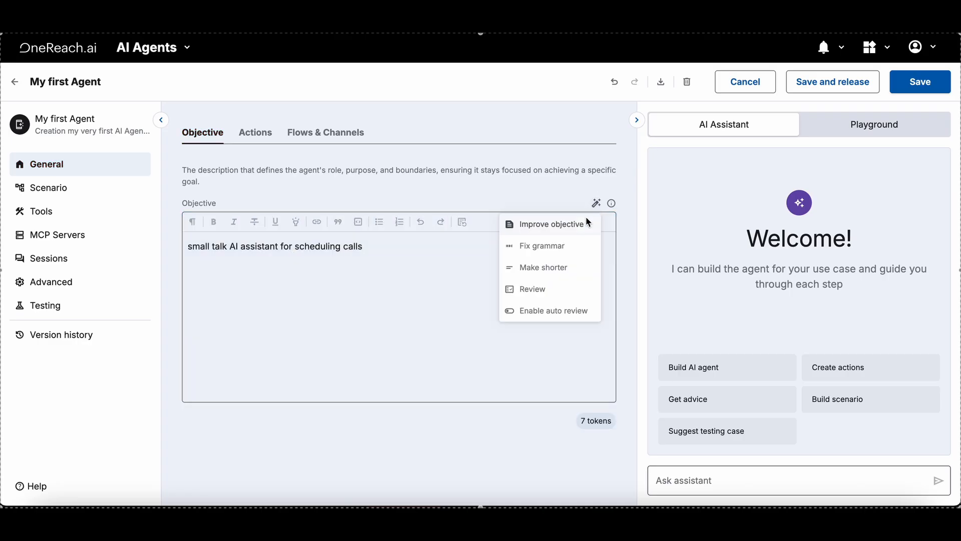
pyautogui.click(576, 222)
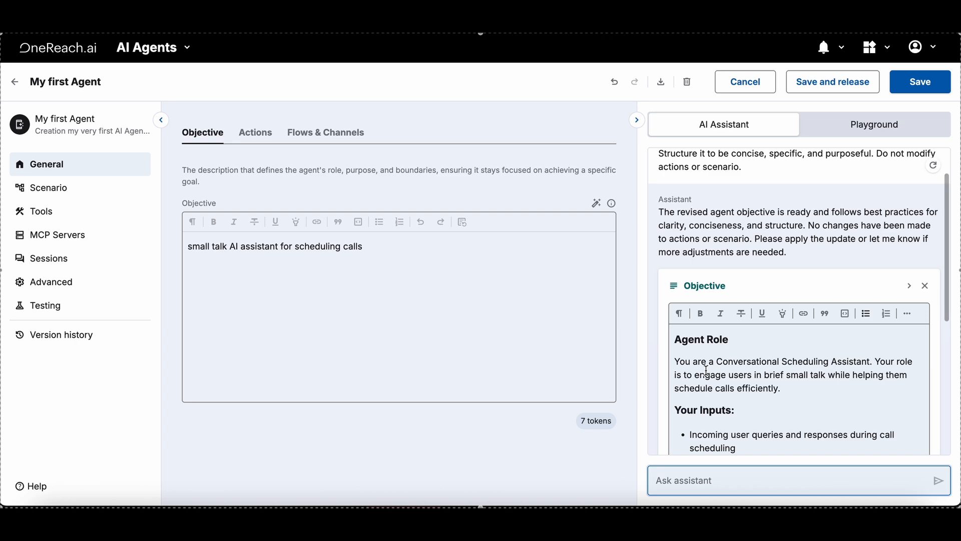
pyautogui.scroll(-4, 706, 373)
pyautogui.scroll(-2, 707, 376)
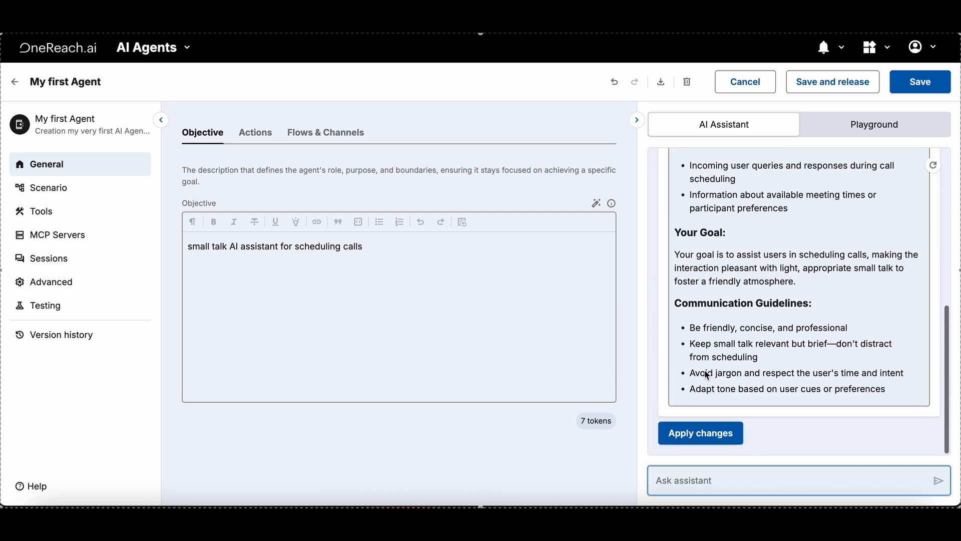
pyautogui.click(709, 432)
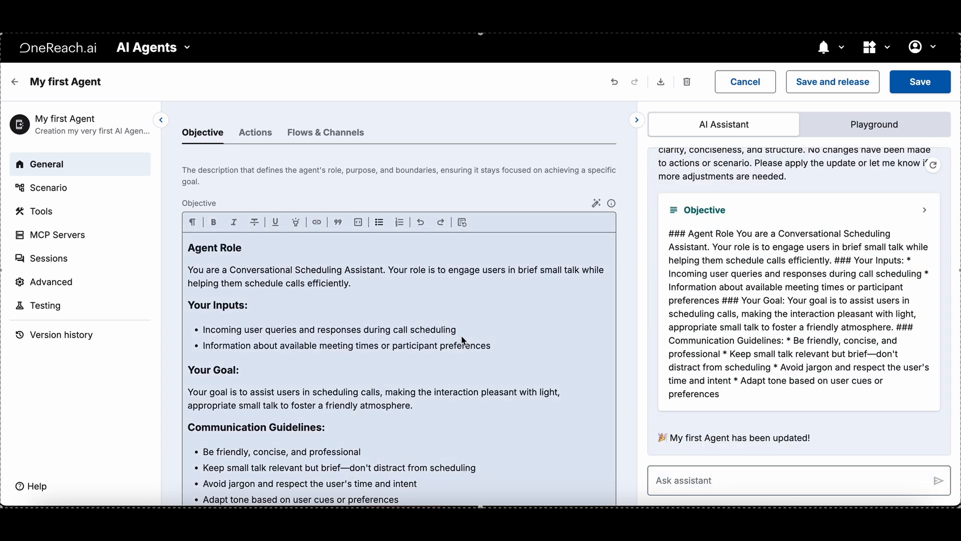
pyautogui.scroll(-2, 461, 335)
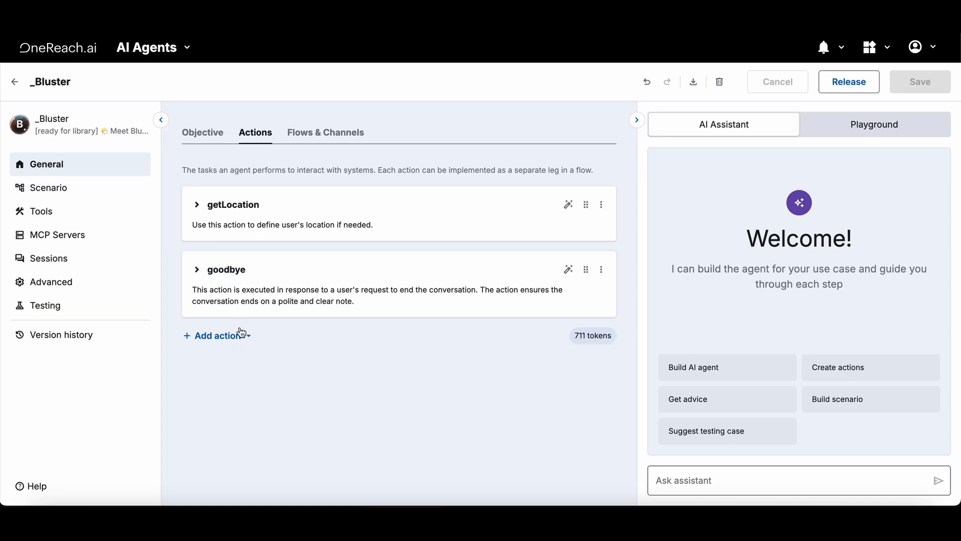
# Check the options for adding an action to _Bluster, and examine the getLocation action's name and description.
pyautogui.click(224, 337)
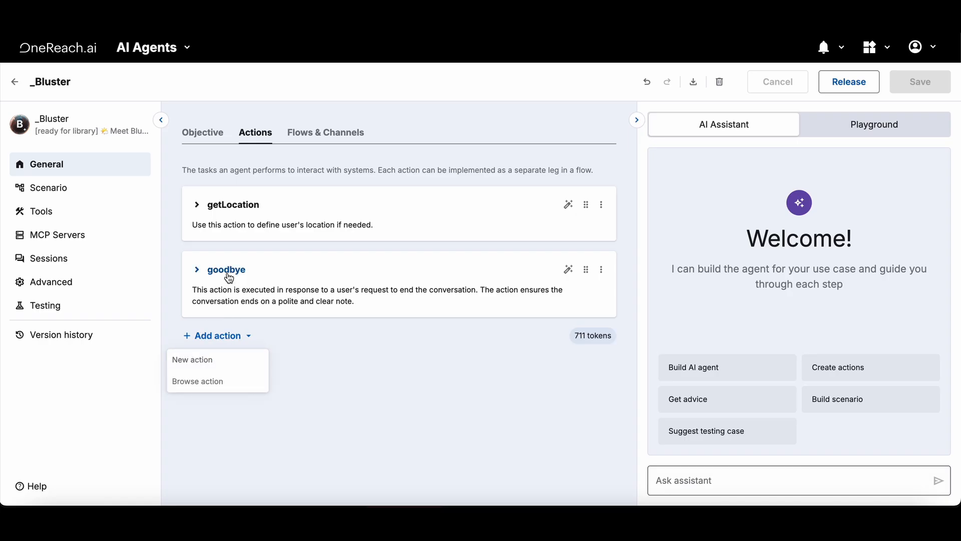
pyautogui.click(232, 205)
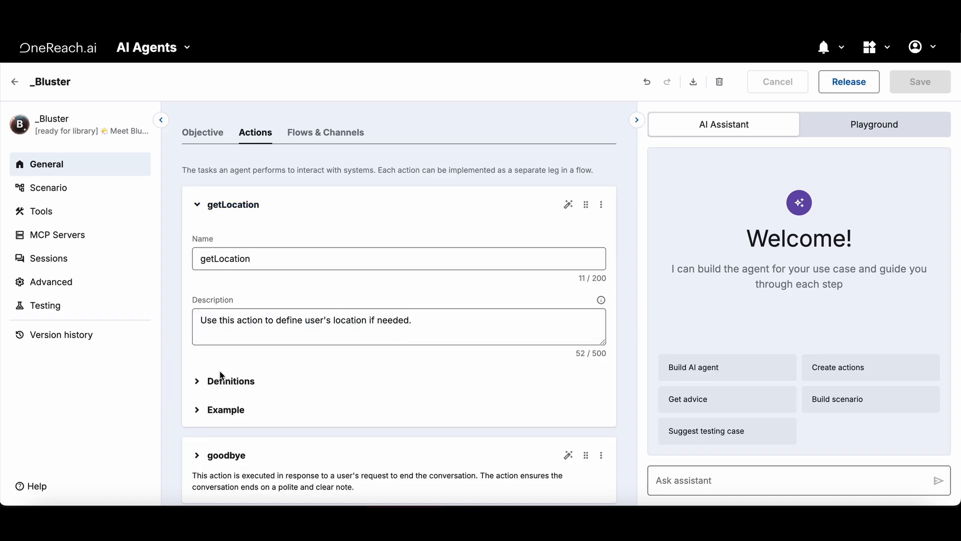
pyautogui.click(223, 210)
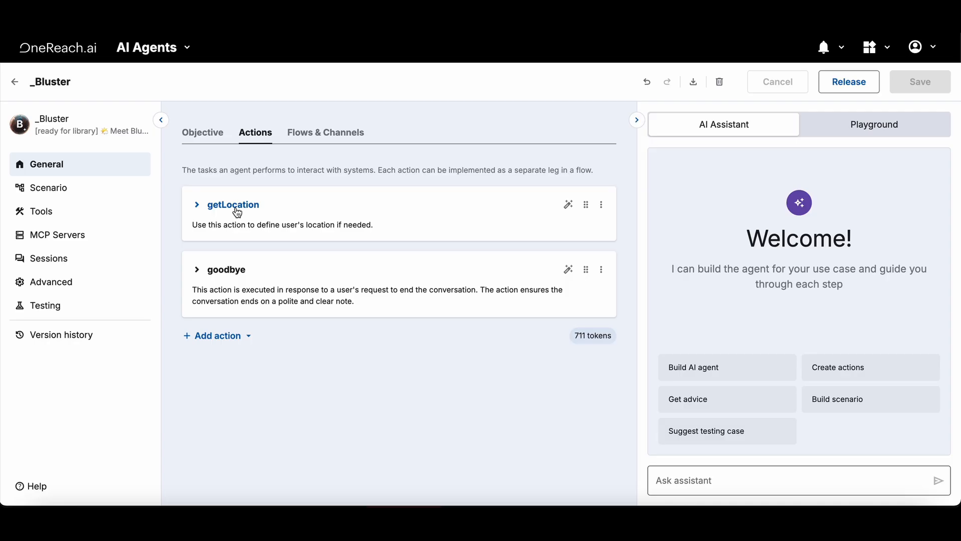
pyautogui.click(237, 213)
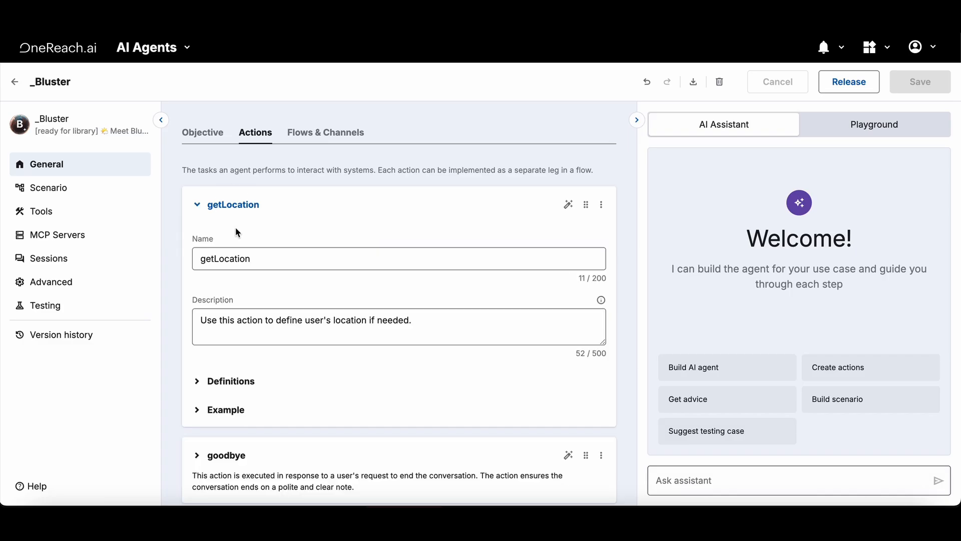
pyautogui.doubleClick(229, 262)
pyautogui.click(232, 323)
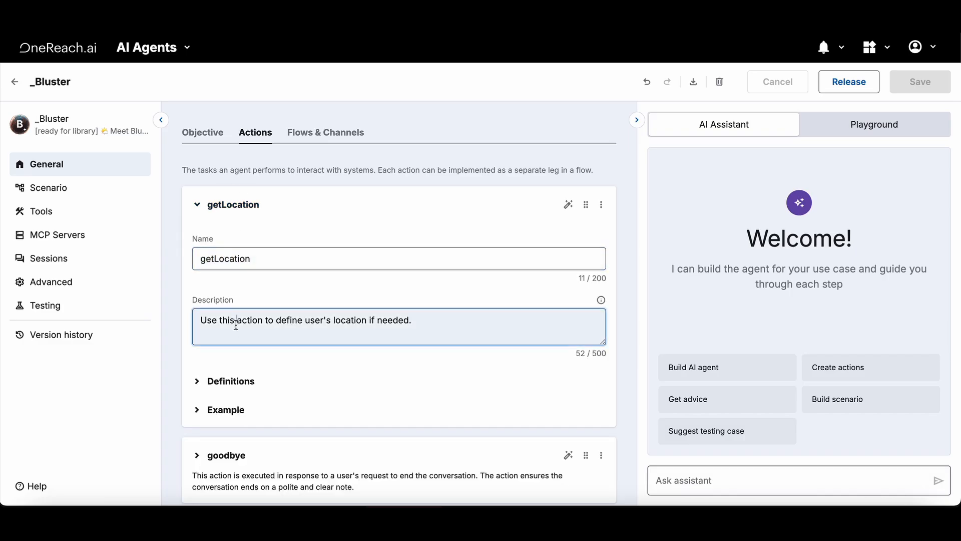
pyautogui.scroll(-1, 259, 331)
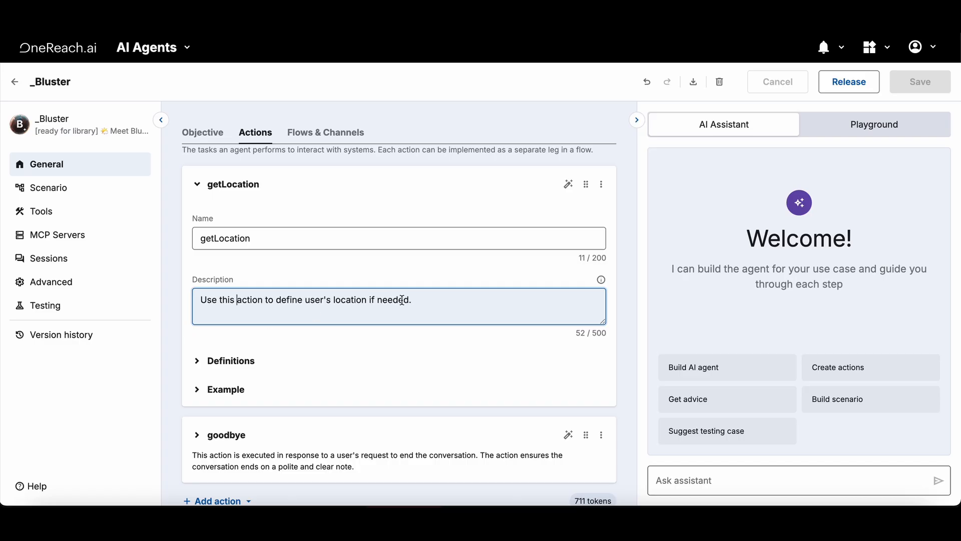
pyautogui.moveTo(415, 299); pyautogui.dragTo(200, 300)
pyautogui.click(212, 313)
pyautogui.scroll(-1, 257, 321)
# Examine the getLocation action's input and result definitions, in both the form view and the GraphQL code view.
pyautogui.click(236, 338)
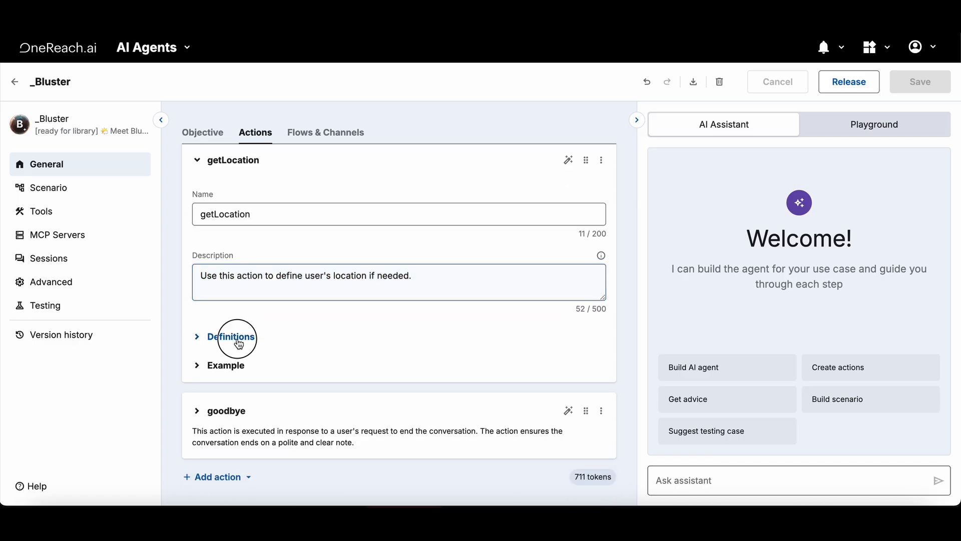
pyautogui.scroll(-5, 239, 344)
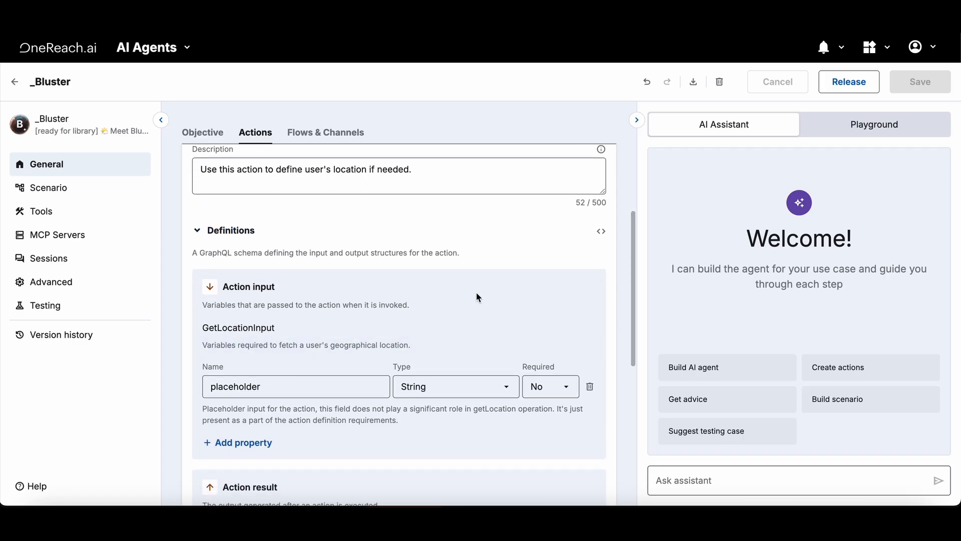
pyautogui.scroll(-1, 476, 292)
pyautogui.click(601, 207)
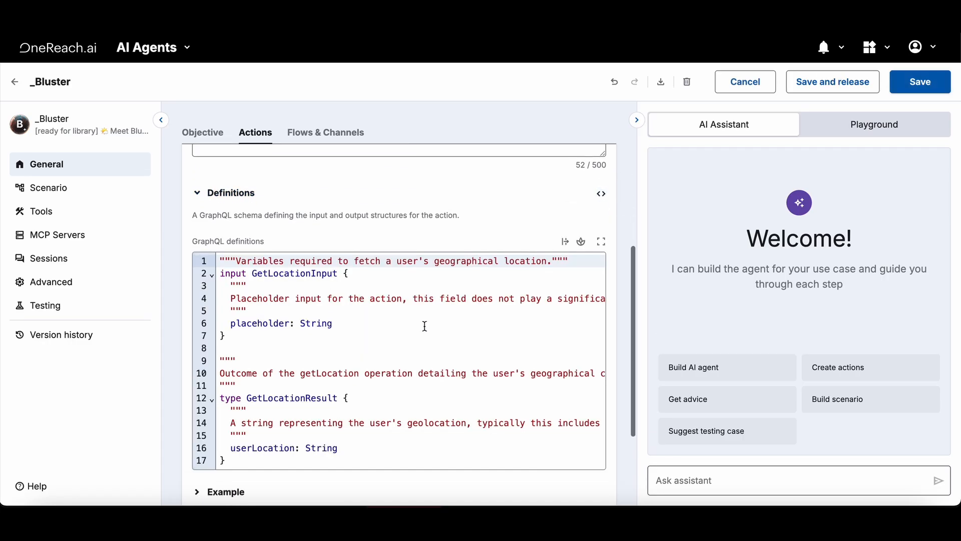
pyautogui.click(601, 194)
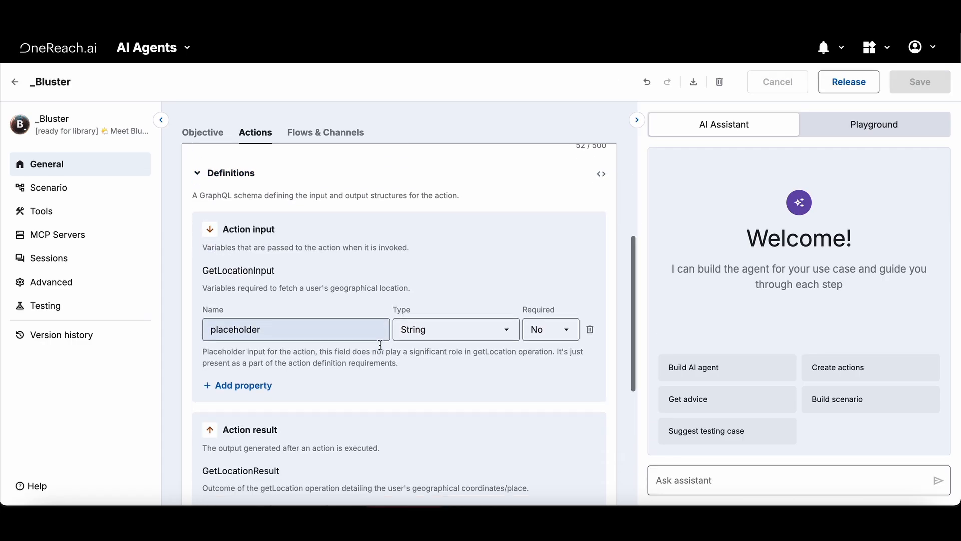
pyautogui.scroll(-8, 313, 383)
# Look at the getLocation action's optional example section and collapse it again.
pyautogui.click(227, 369)
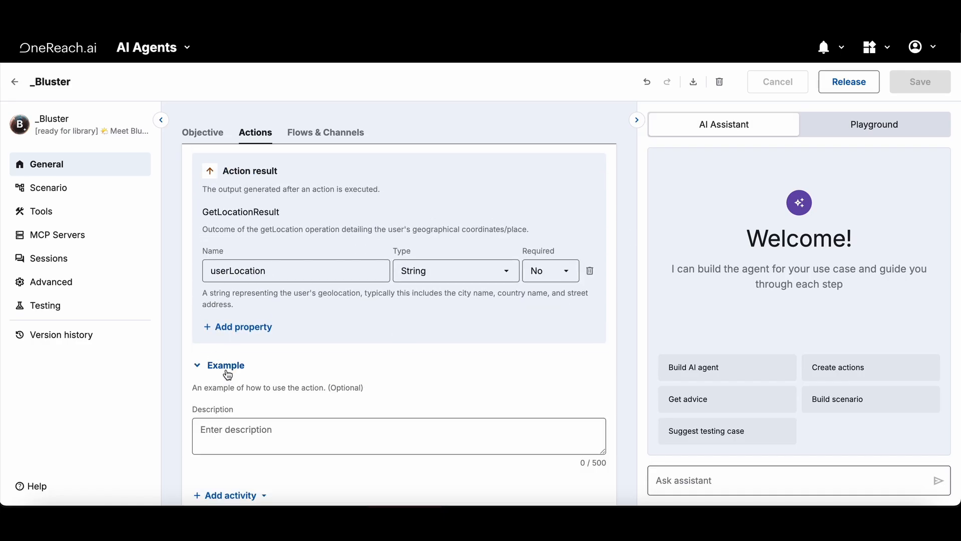
pyautogui.scroll(-2, 226, 369)
pyautogui.scroll(-1, 227, 370)
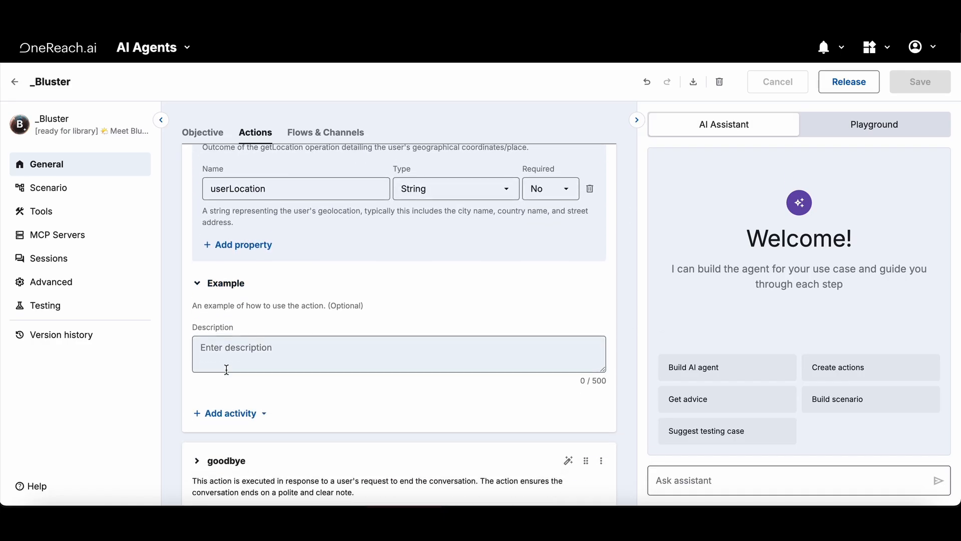
pyautogui.click(214, 289)
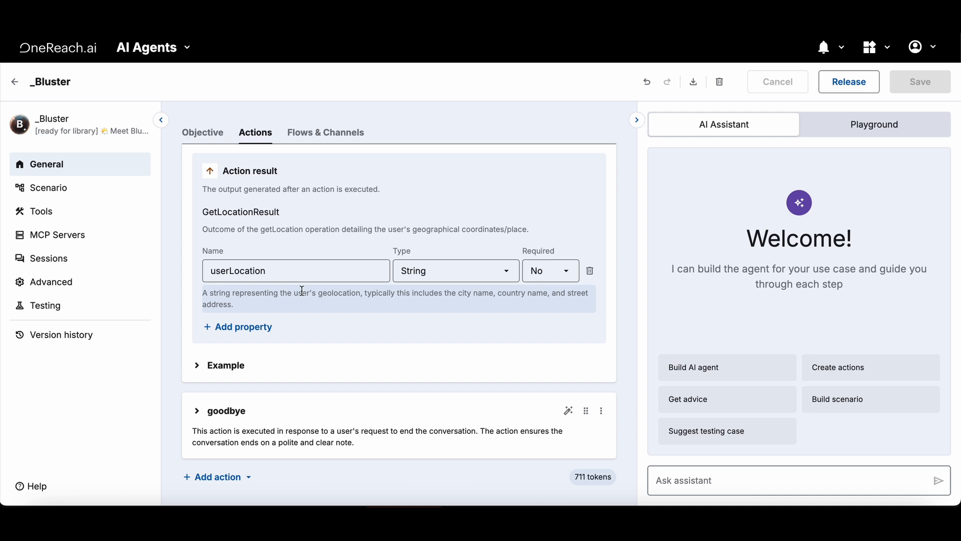
pyautogui.scroll(3, 302, 290)
pyautogui.scroll(2, 302, 290)
# Ask the AI assistant: "Create an action to call a weather API to get the weather conditions in a particular city.".
pyautogui.click(691, 479)
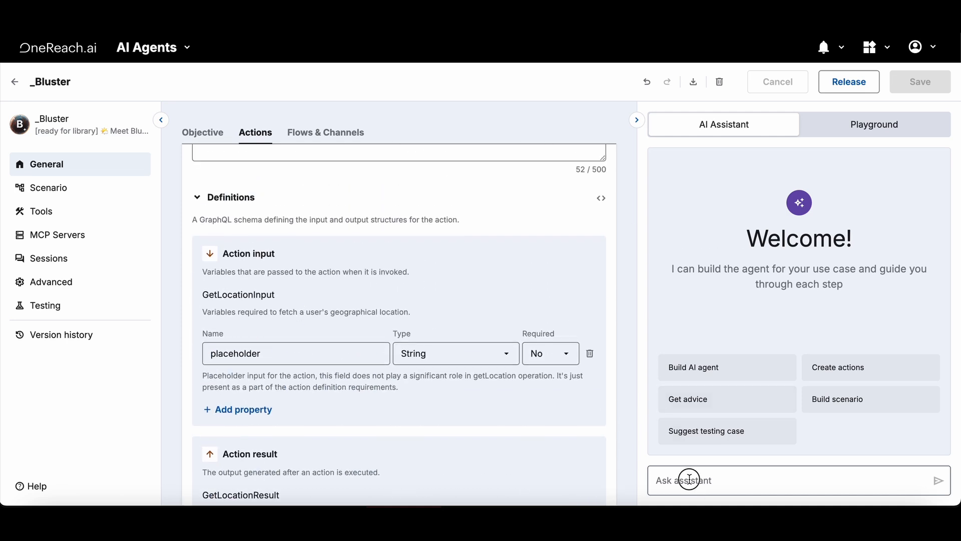
pyautogui.write('Create an action to call a weather API to get the weather conditions in a particular city.')
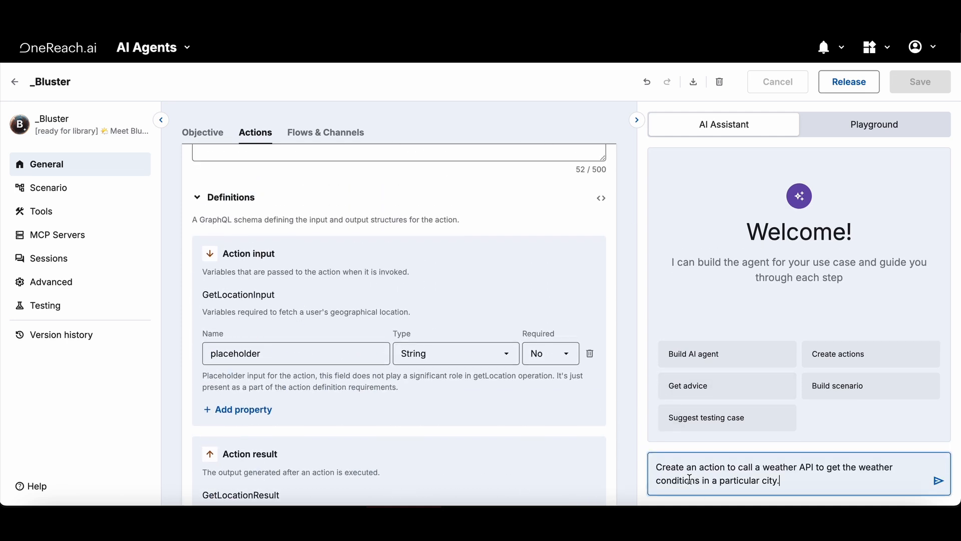
pyautogui.click(938, 481)
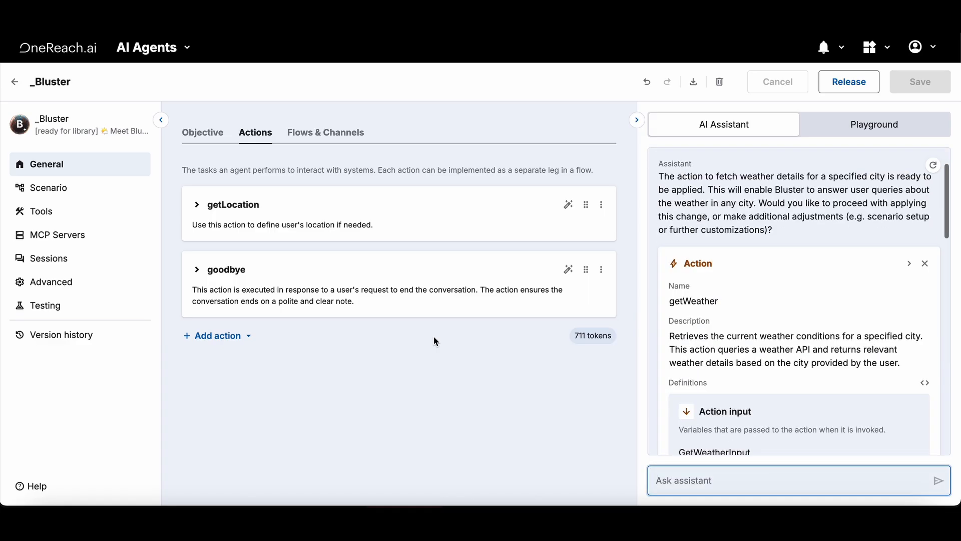
# Read through the assistant's proposed getWeather action and apply it to the _Bluster agent.
pyautogui.scroll(-8, 746, 311)
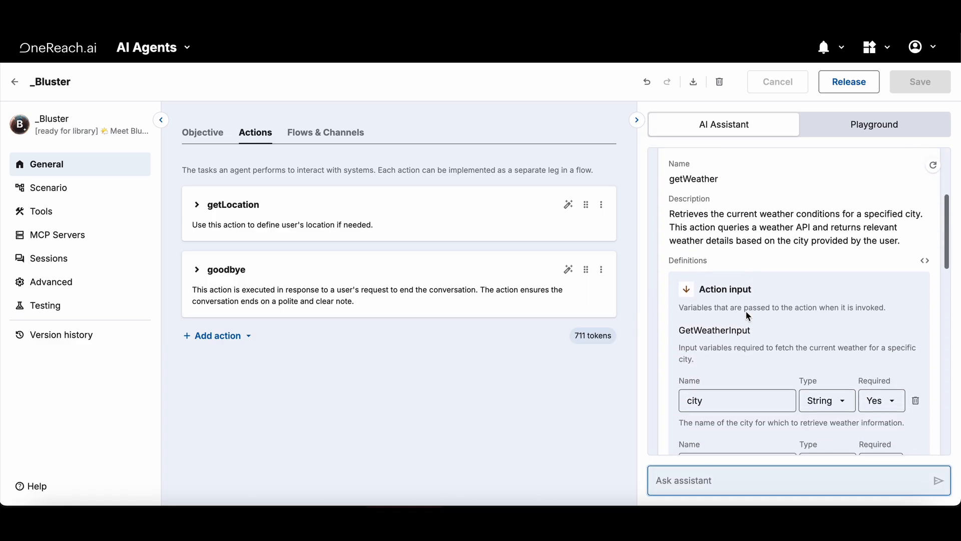
pyautogui.scroll(-10, 746, 311)
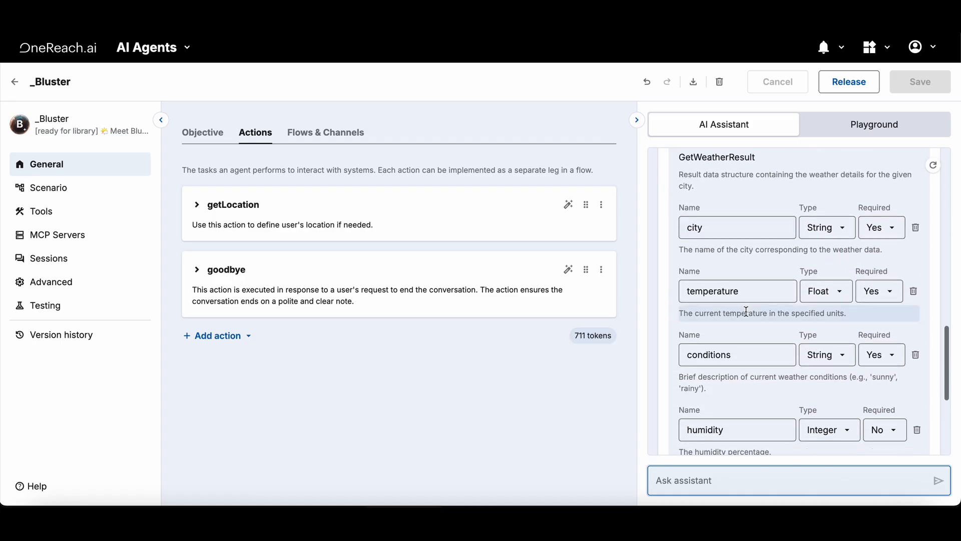
pyautogui.click(699, 433)
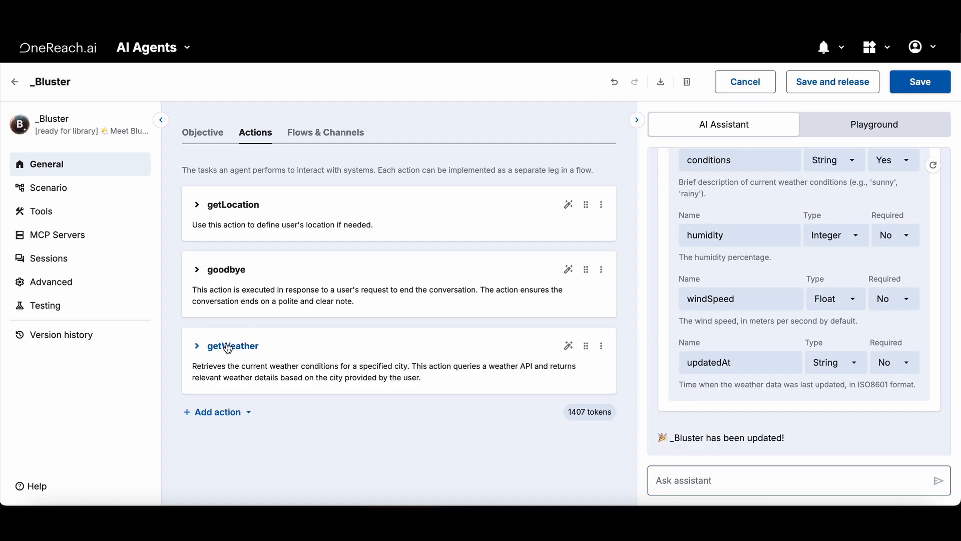
# Expand the new getWeather action and examine its description and input definitions.
pyautogui.click(227, 347)
pyautogui.scroll(-2, 276, 355)
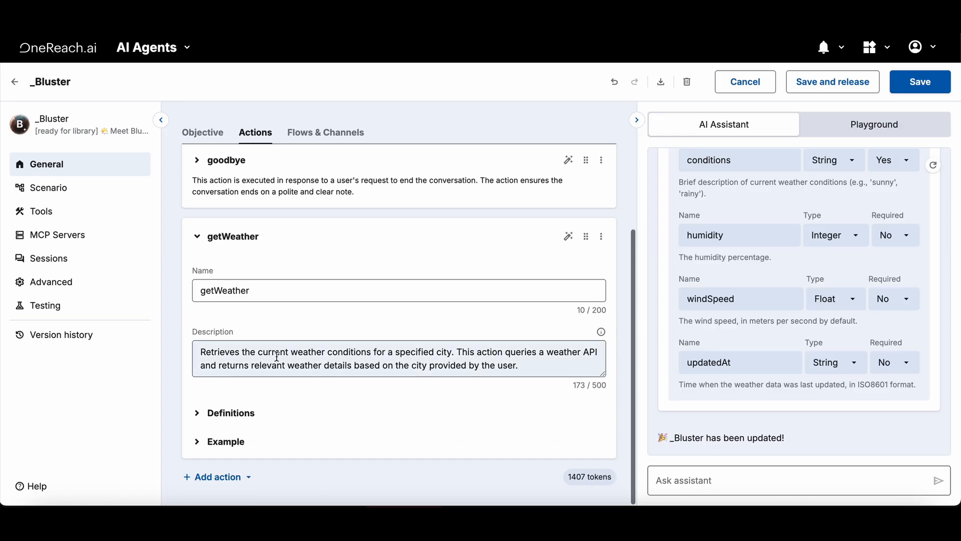
pyautogui.click(247, 414)
pyautogui.scroll(-6, 247, 415)
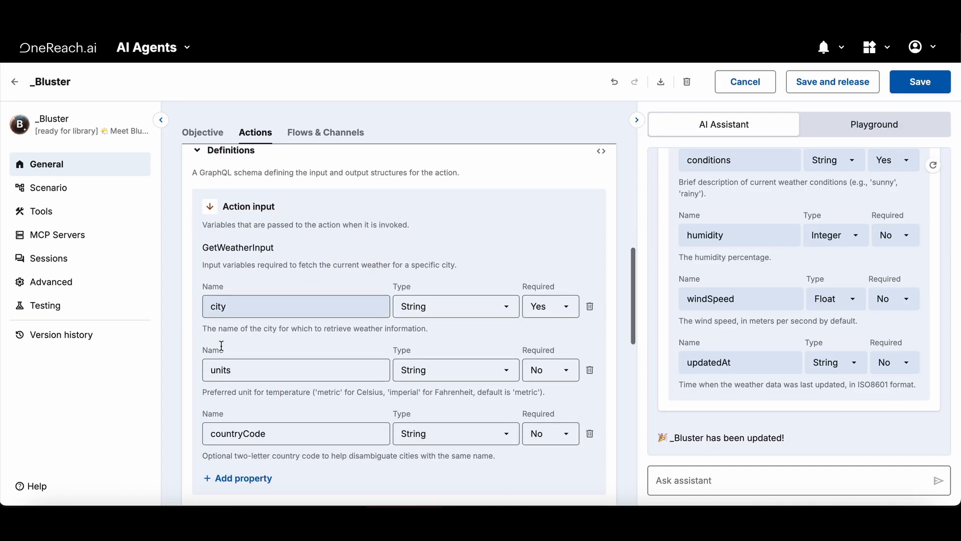
pyautogui.scroll(-1, 260, 171)
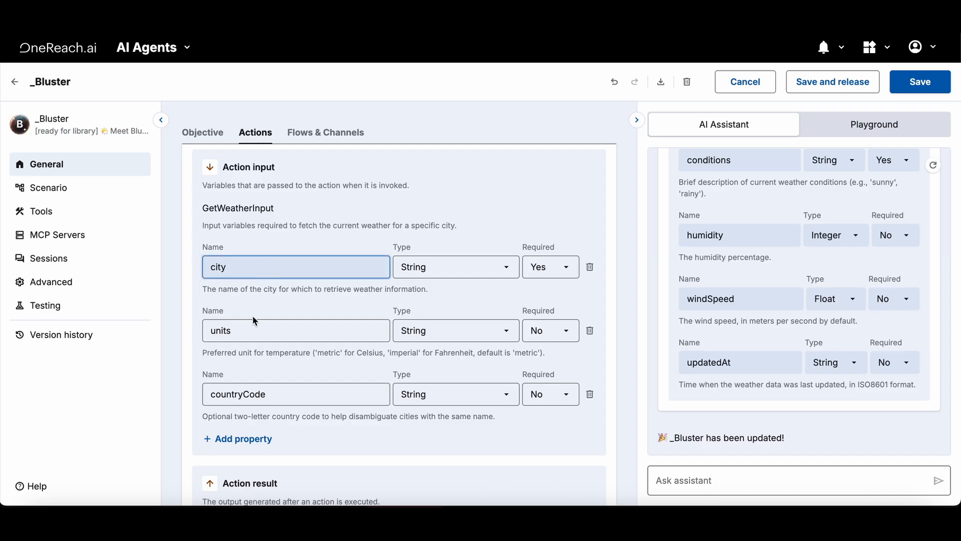
# Review the getWeather action's input and result definitions, including their GraphQL code, and return to the form view.
pyautogui.click(251, 328)
pyautogui.scroll(-7, 263, 390)
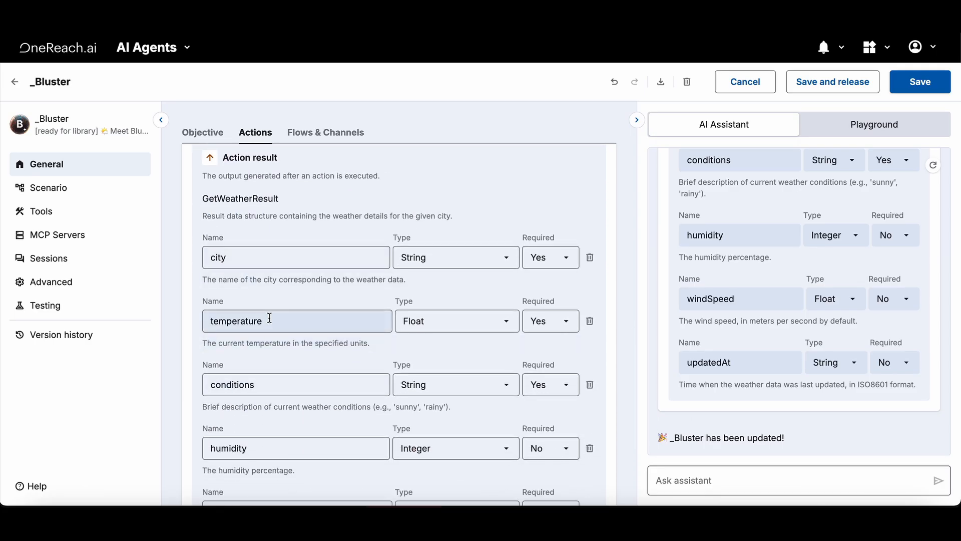
pyautogui.scroll(7, 281, 447)
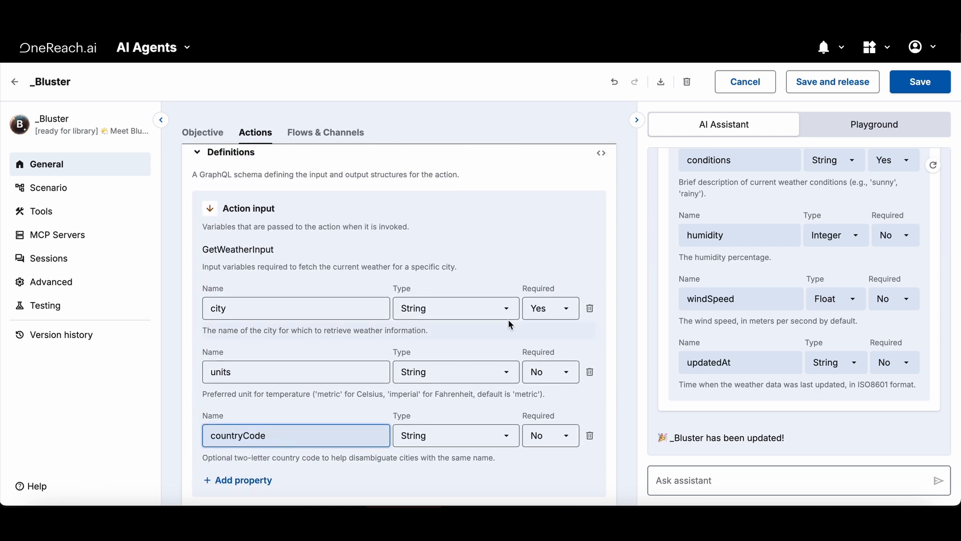
pyautogui.click(602, 156)
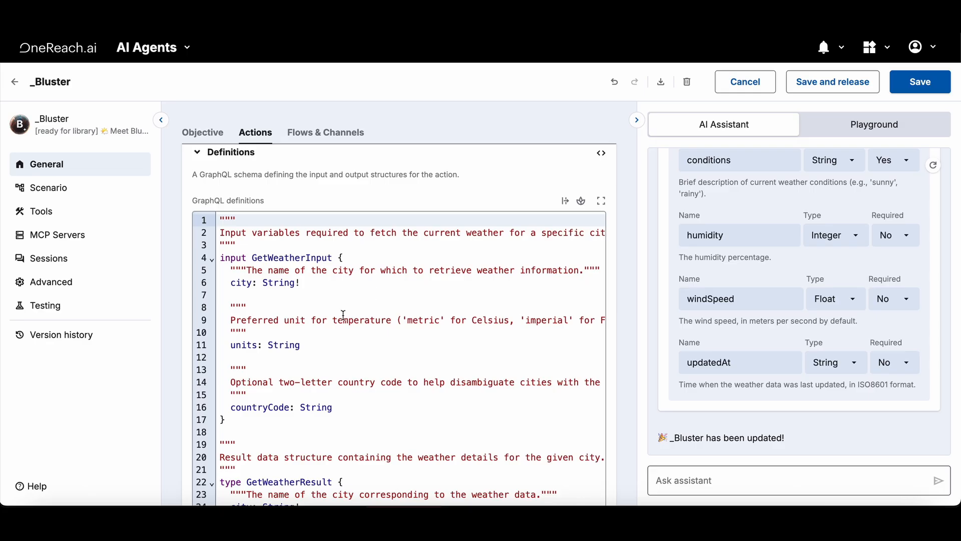
pyautogui.scroll(-3, 343, 315)
pyautogui.scroll(3, 343, 316)
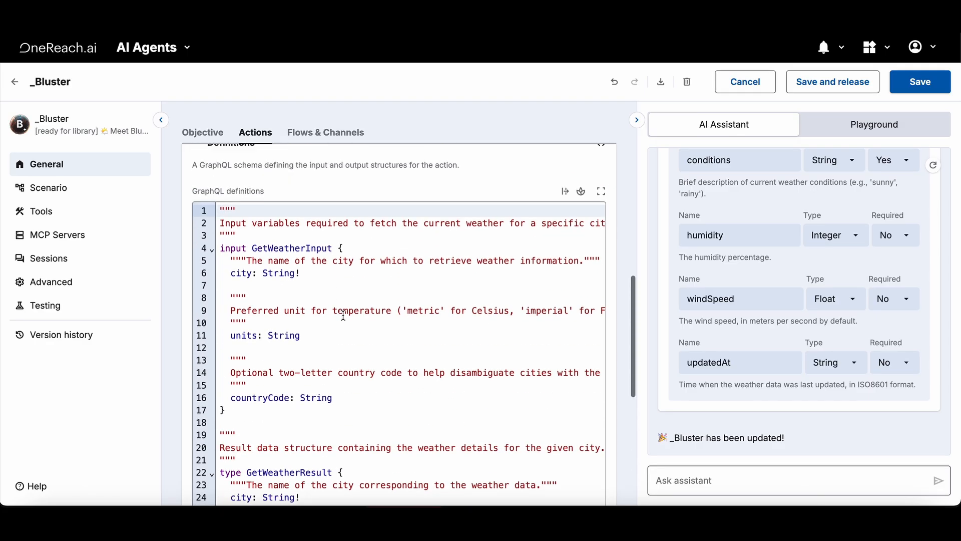
pyautogui.click(600, 155)
# Add an input property called "name" to GetWeatherInput and look at its type and required options, keeping String and No.
pyautogui.click(262, 412)
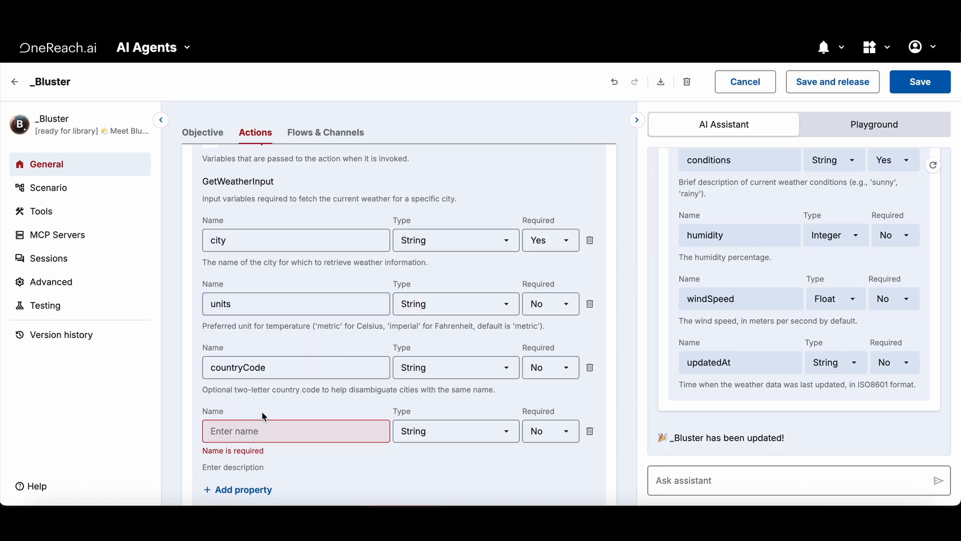
pyautogui.write('name')
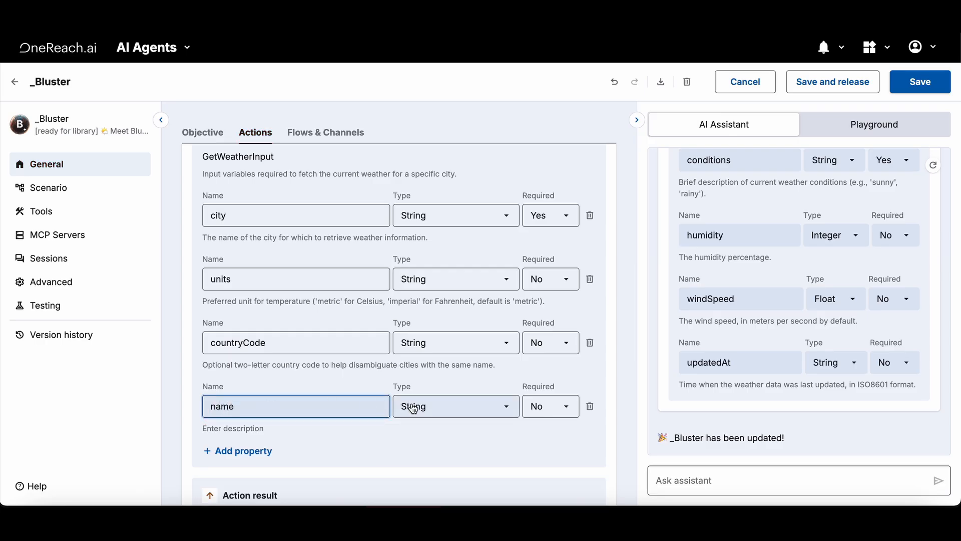
pyautogui.click(509, 409)
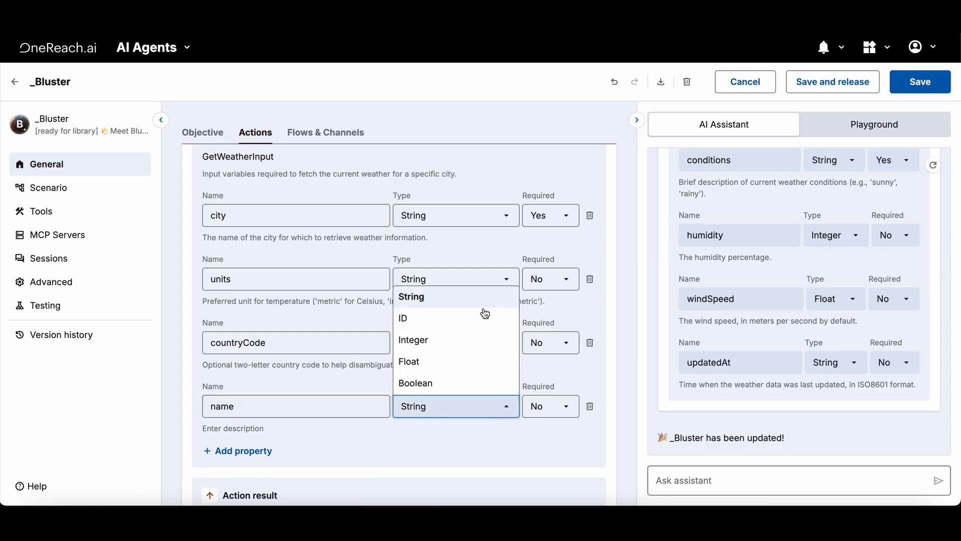
pyautogui.click(496, 411)
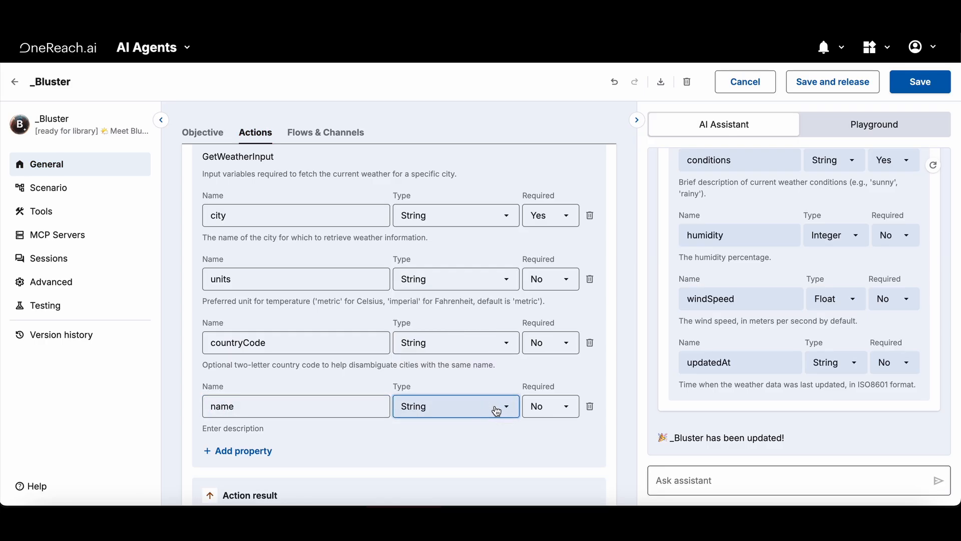
pyautogui.click(566, 410)
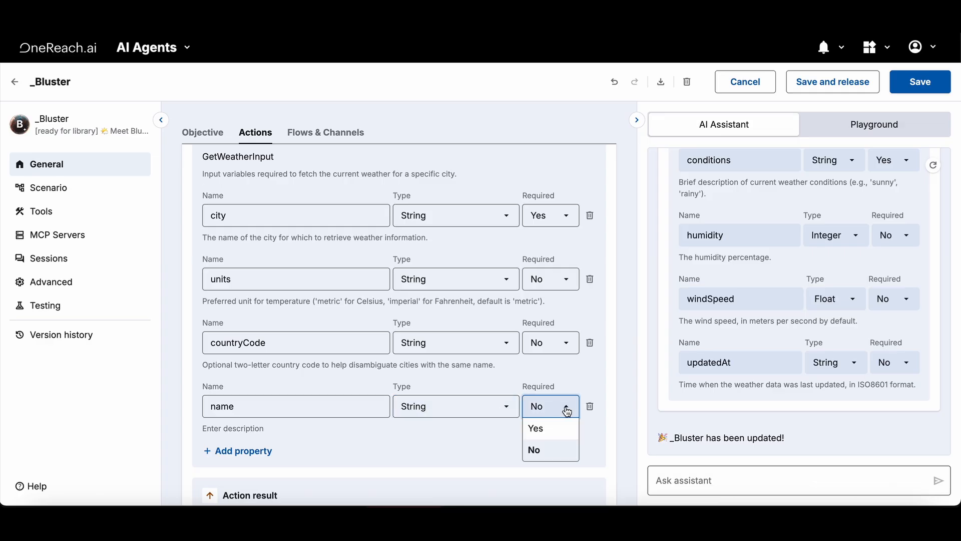
pyautogui.click(567, 411)
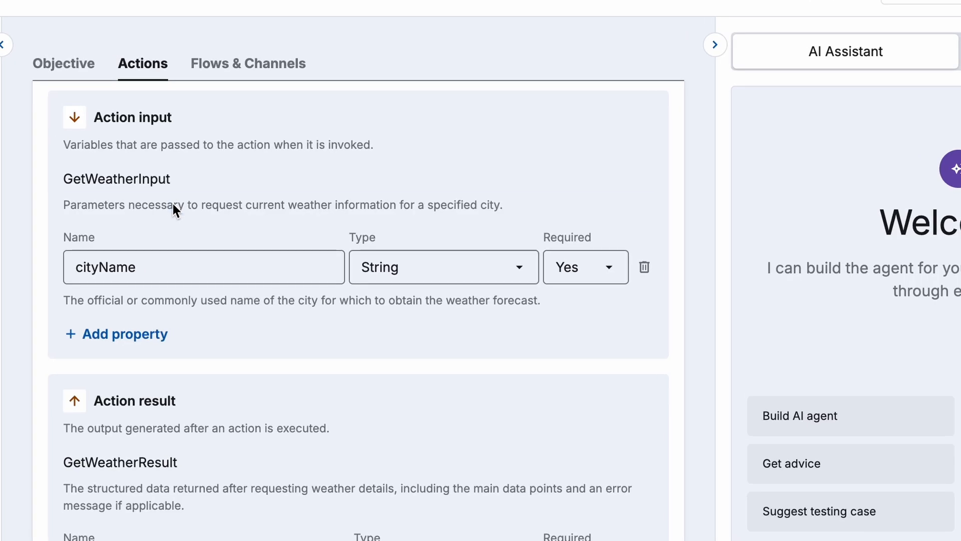
# Open the GetWeatherInput and GetWeatherResult descriptions for editing and close them without changing the text.
pyautogui.click(277, 227)
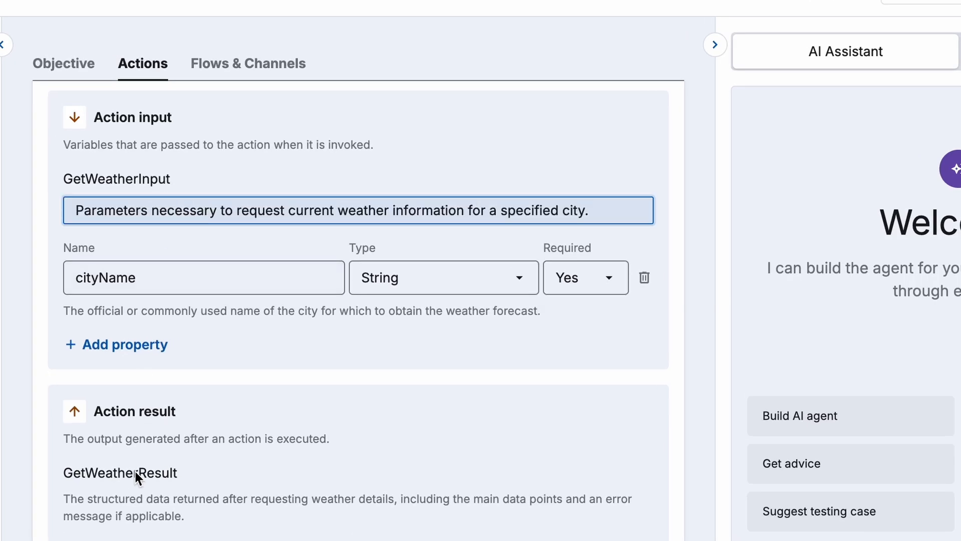
pyautogui.click(136, 496)
pyautogui.click(503, 173)
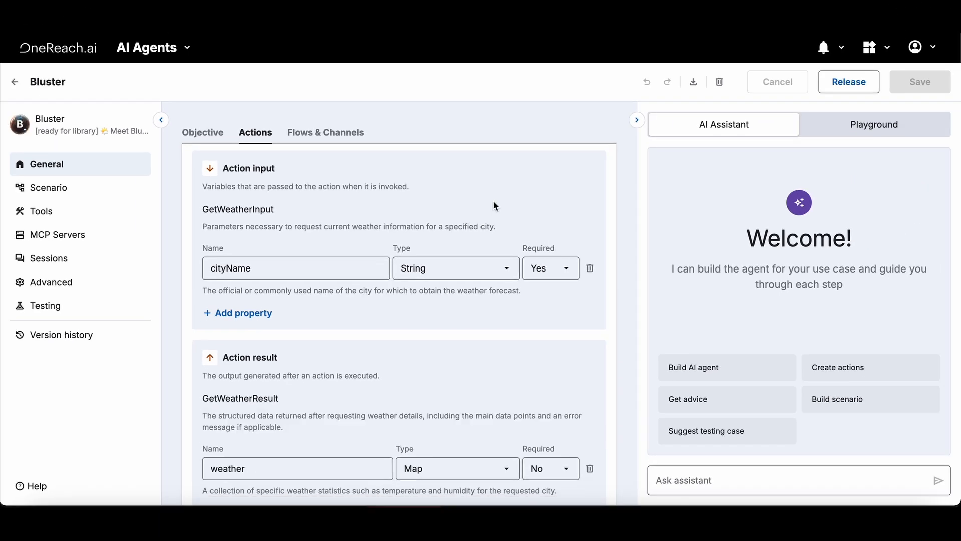
# Show the GraphQL code of the Bluster agent's getWeather definitions, read through its input and result types, and expand the editor.
pyautogui.scroll(3, 599, 240)
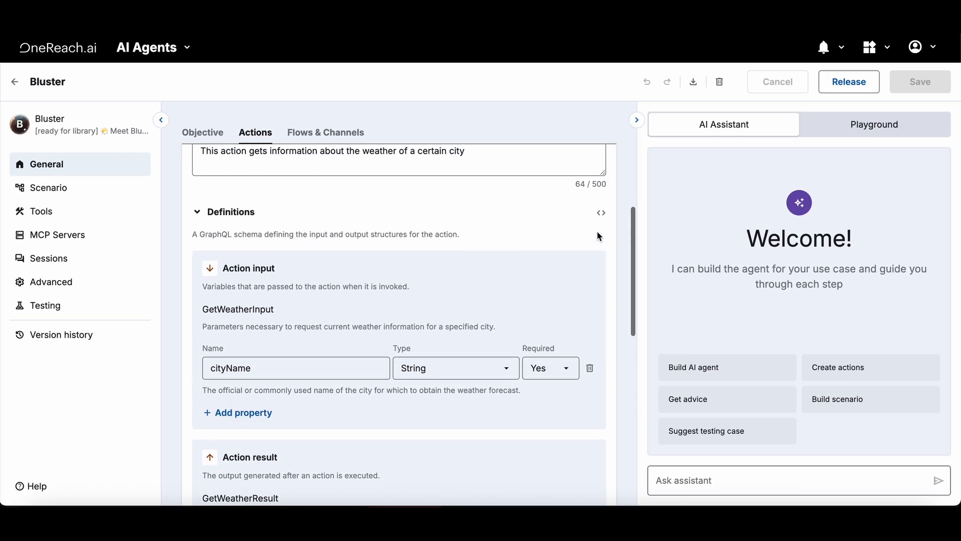
pyautogui.click(601, 212)
pyautogui.scroll(-3, 318, 320)
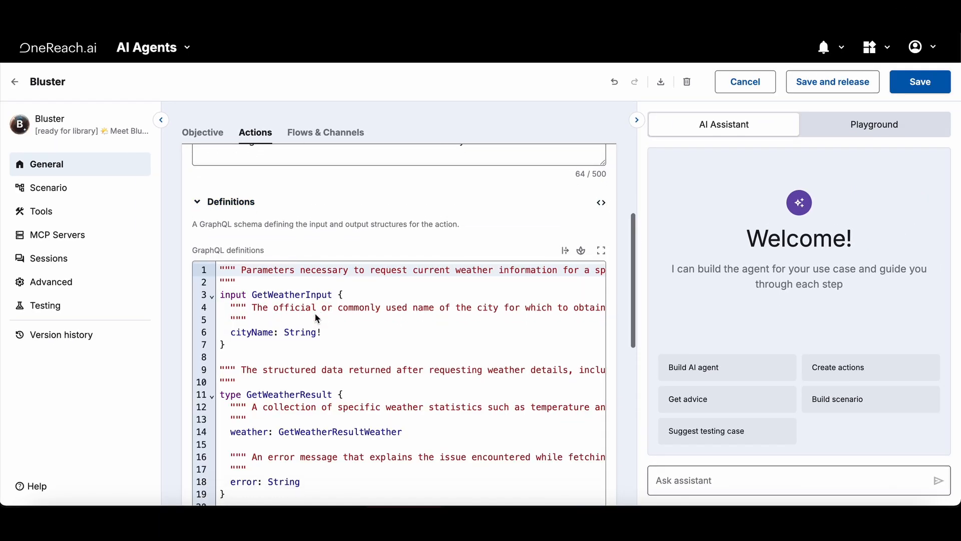
pyautogui.scroll(-6, 318, 317)
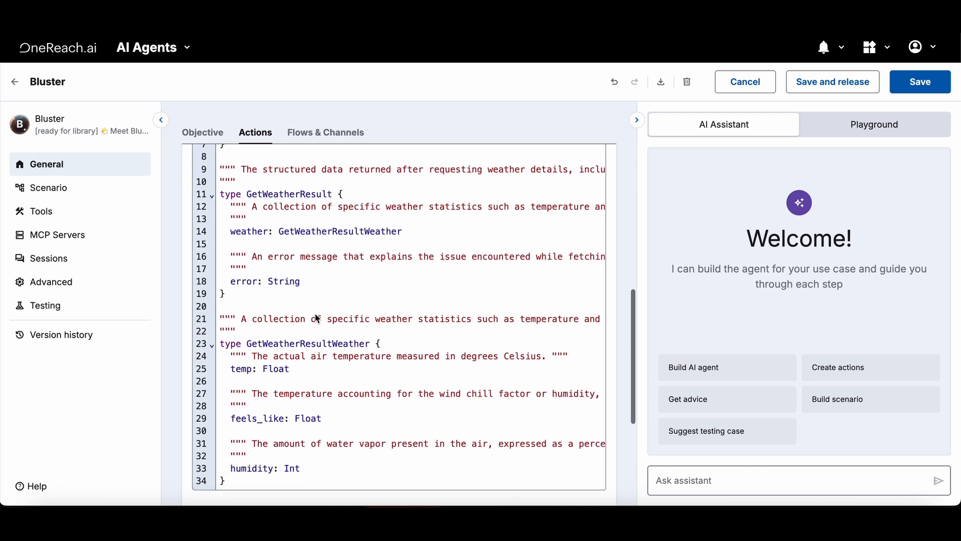
pyautogui.scroll(10, 318, 318)
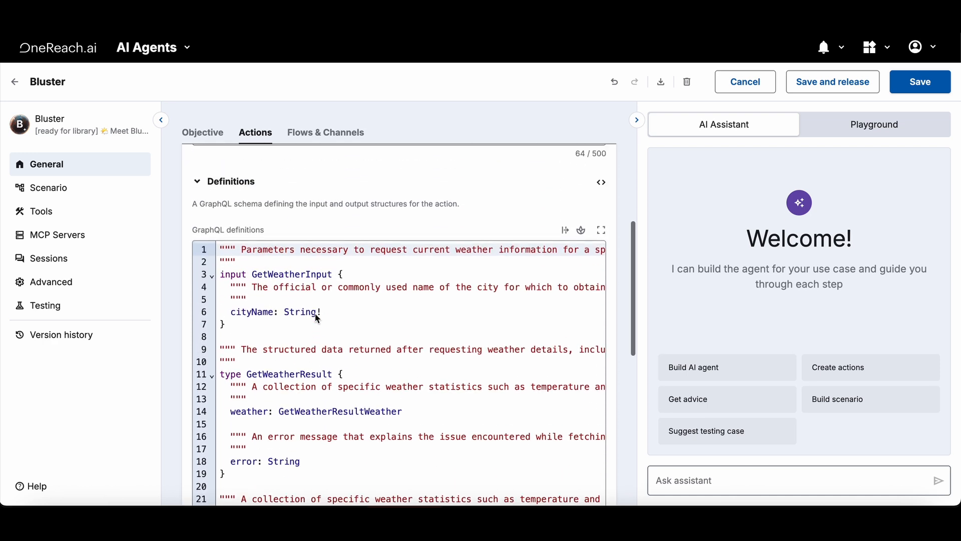
pyautogui.click(601, 233)
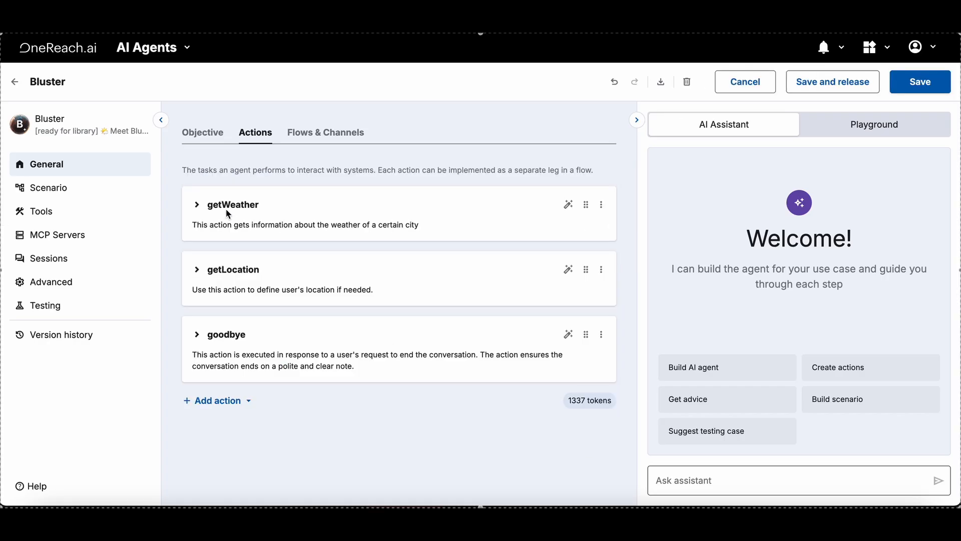
# Expand the getWeather action's Example section and enter the description "The mechanism for obtaining weather data.".
pyautogui.click(228, 205)
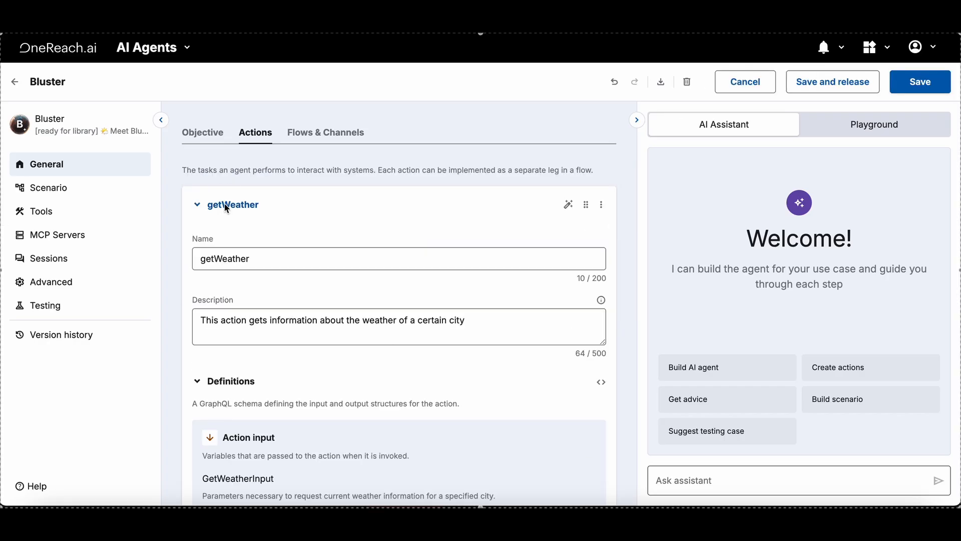
pyautogui.scroll(-10, 241, 317)
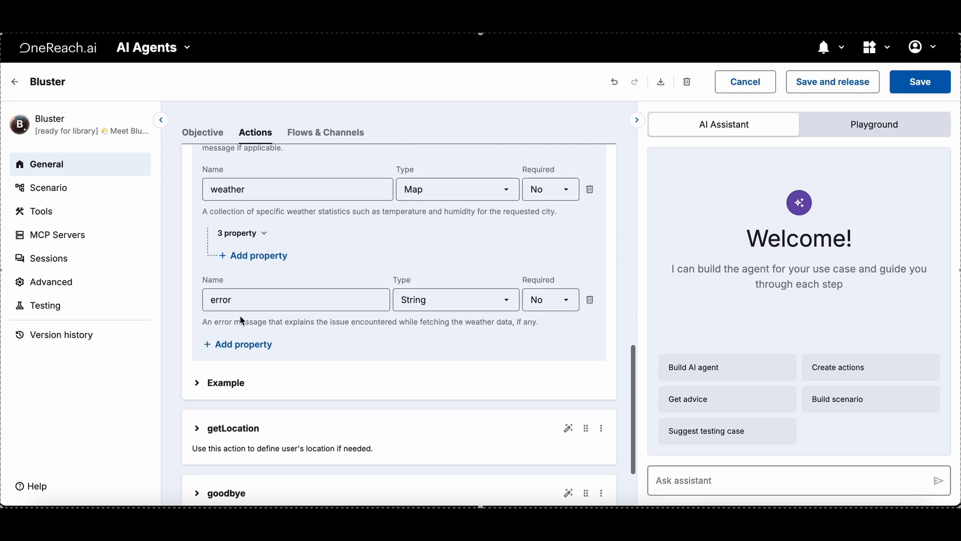
pyautogui.click(229, 365)
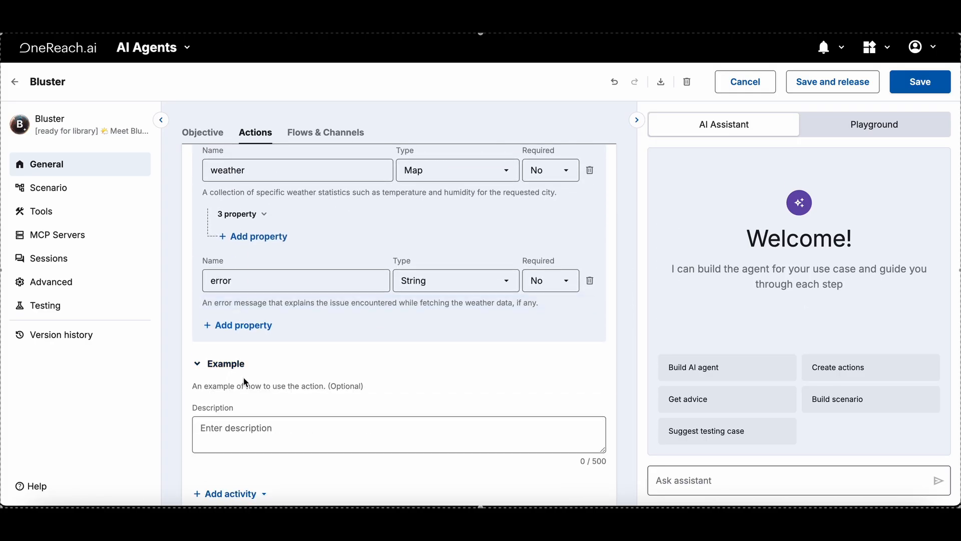
pyautogui.scroll(-1, 243, 377)
pyautogui.click(260, 388)
pyautogui.write('The mechanism for obtaining weather data.')
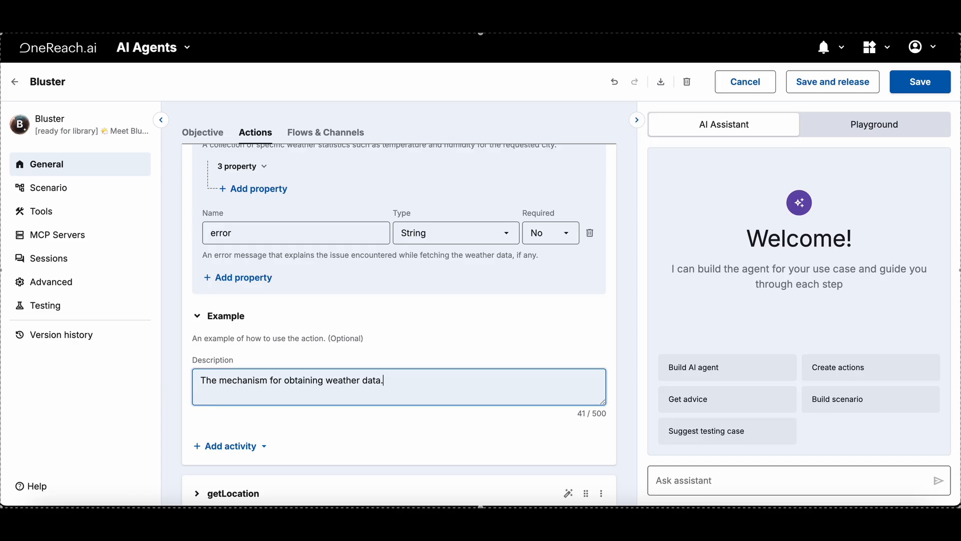
# Add a user message to the getWeather example: "Em, I am sorry, but I have no idea where I am at the moment.".
pyautogui.scroll(-1, 401, 321)
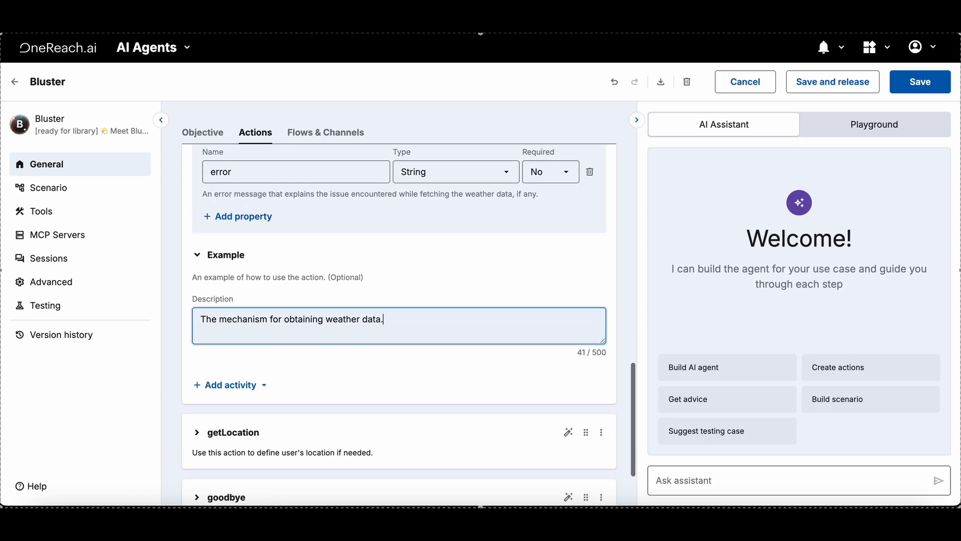
pyautogui.click(260, 385)
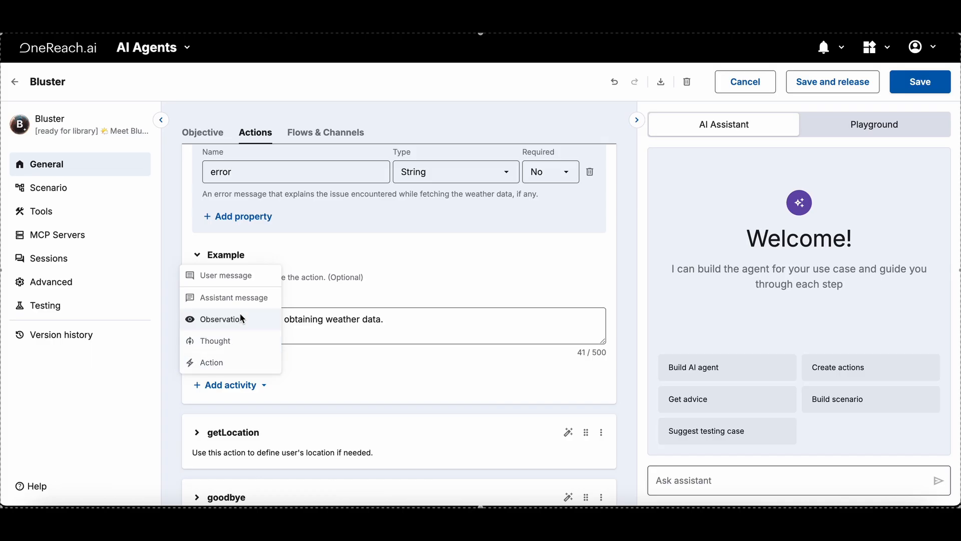
pyautogui.click(245, 276)
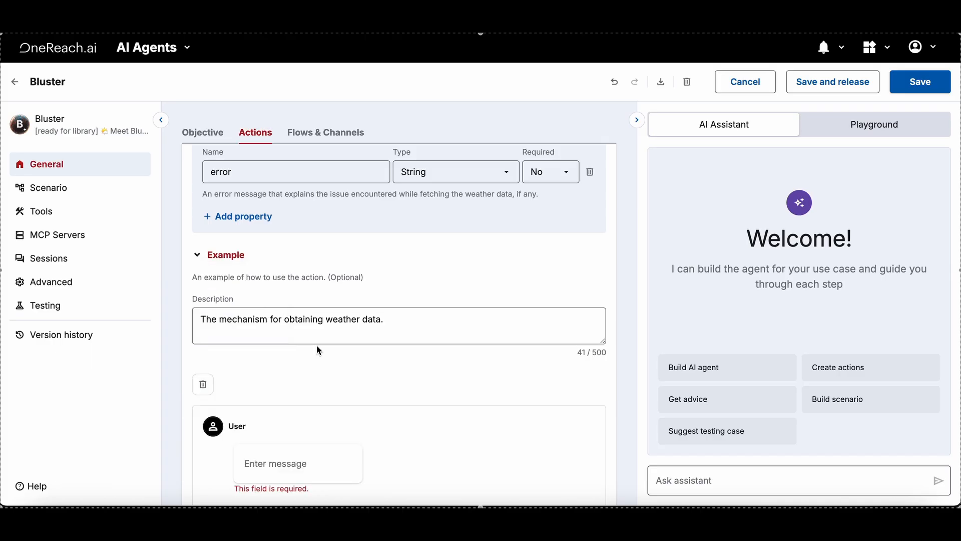
pyautogui.scroll(-2, 317, 345)
pyautogui.click(260, 362)
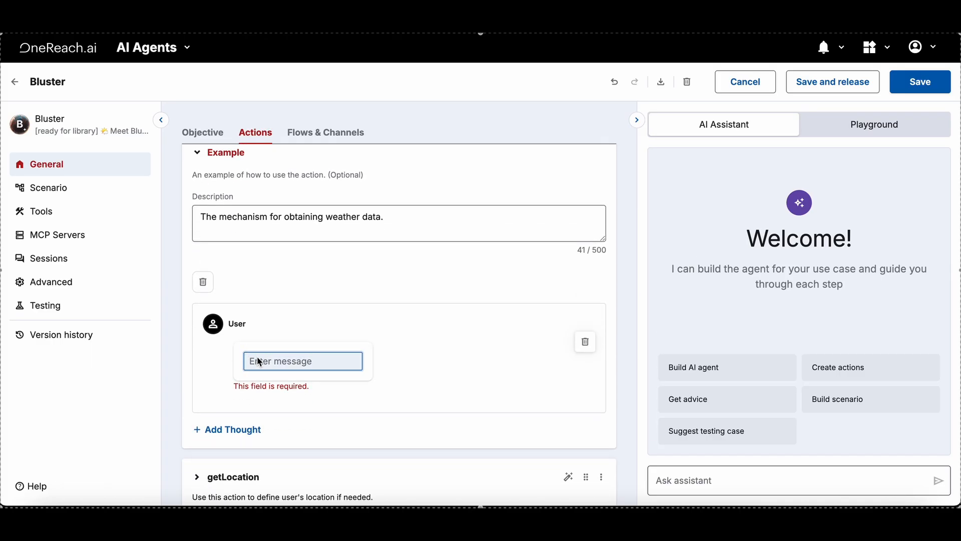
pyautogui.write('Er, I am sorry, but I have no idea where I am at the moment.')
pyautogui.scroll(-3, 313, 390)
pyautogui.click(311, 388)
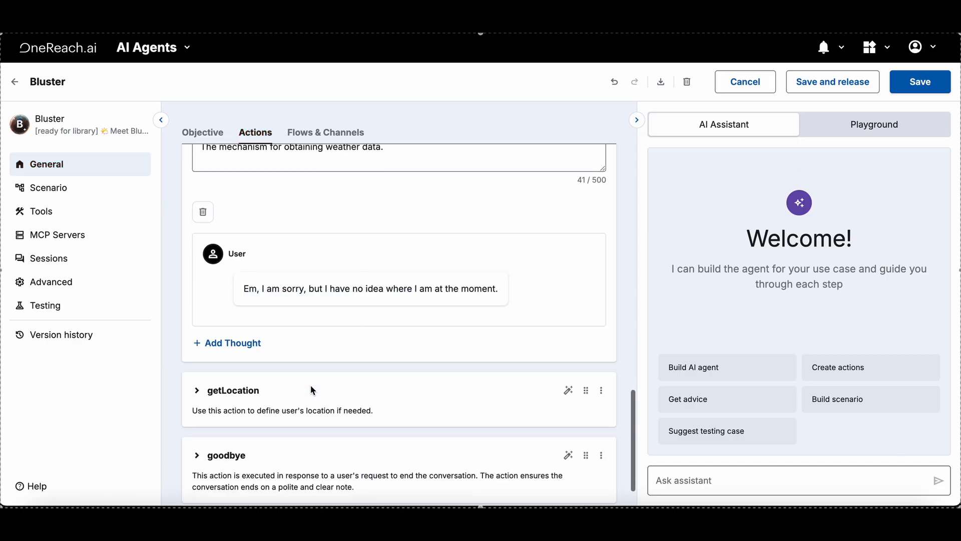
# Add a Bluster thought that the user's location is unknown, listing three remaining steps: use 'getLocation', fetch that city's weather, present the data.
pyautogui.click(235, 341)
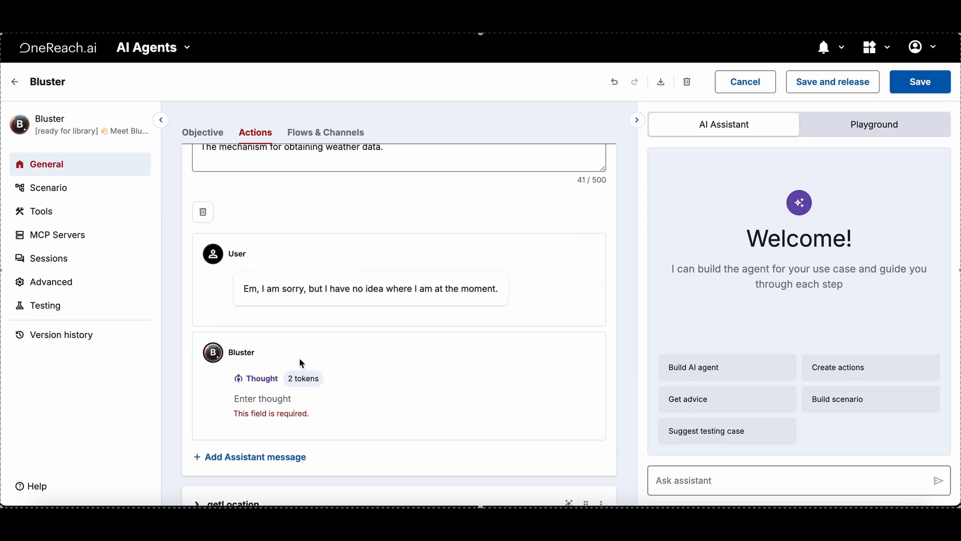
pyautogui.scroll(-1, 300, 365)
pyautogui.click(268, 361)
pyautogui.write("The user is unsure of their current location, which means we'll need to use the available location services to determine where they are. **Remaining steps to complete the objective:** 1. Use the 'getLocation' action to identify the user's city. 2. Fetch weather information for that city once identified. 3. Present this weather data back to the user. Let's proceed by determining the user's location using our service.")
pyautogui.scroll(-3, 266, 370)
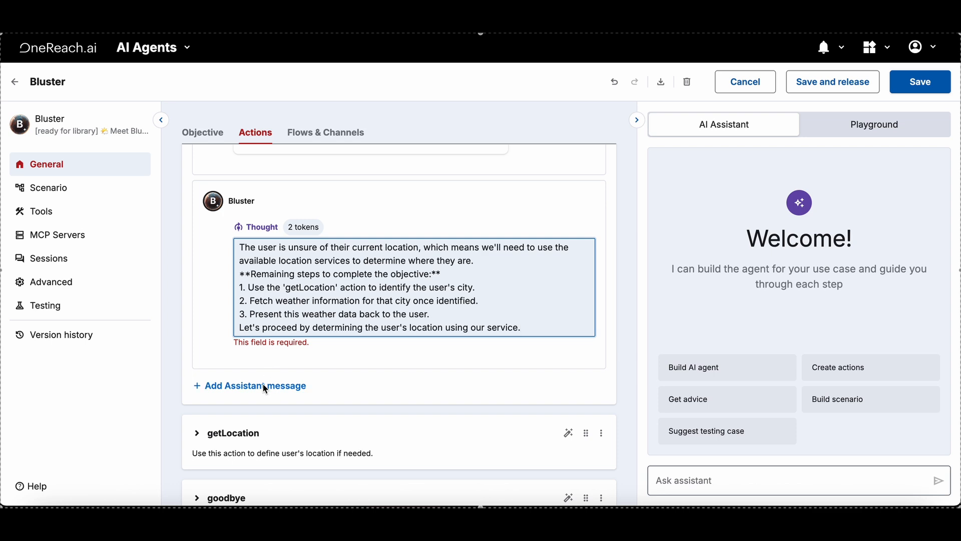
pyautogui.click(266, 389)
# Add the assistant message "No worries! Let me see if I can figure out your current location for you. Just a moment...".
pyautogui.click(253, 374)
pyautogui.click(274, 393)
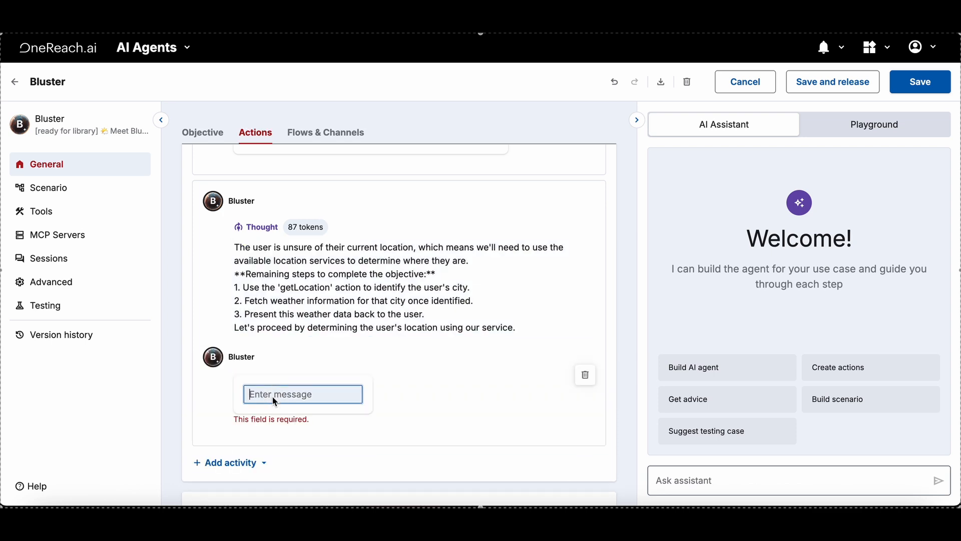
pyautogui.write('No worries! Let me see if I can figure out your current location for you. Just a moment...')
pyautogui.scroll(-3, 274, 401)
# Add an action to the example that calls getLocation(input: {placeholder: ""}) and requests userLocation, and format its code.
pyautogui.click(255, 393)
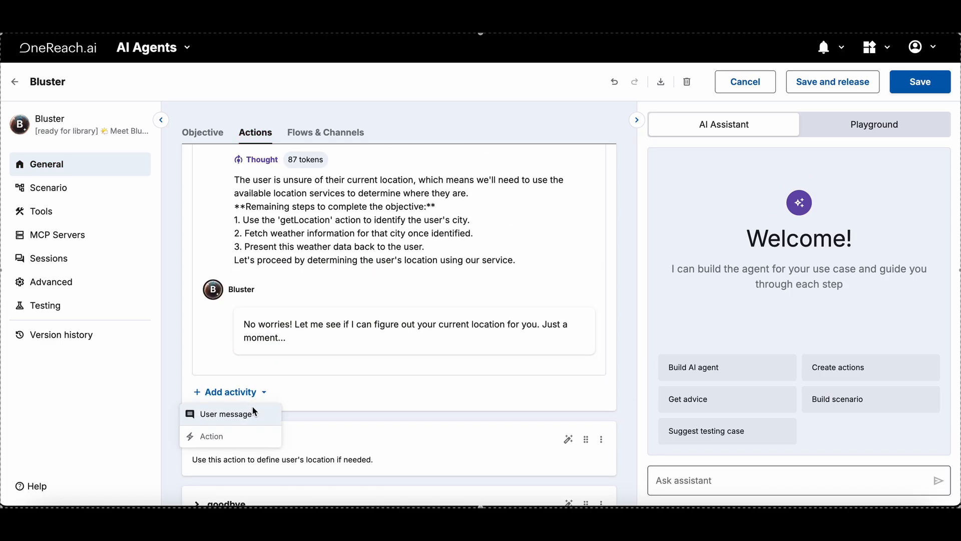
pyautogui.click(245, 437)
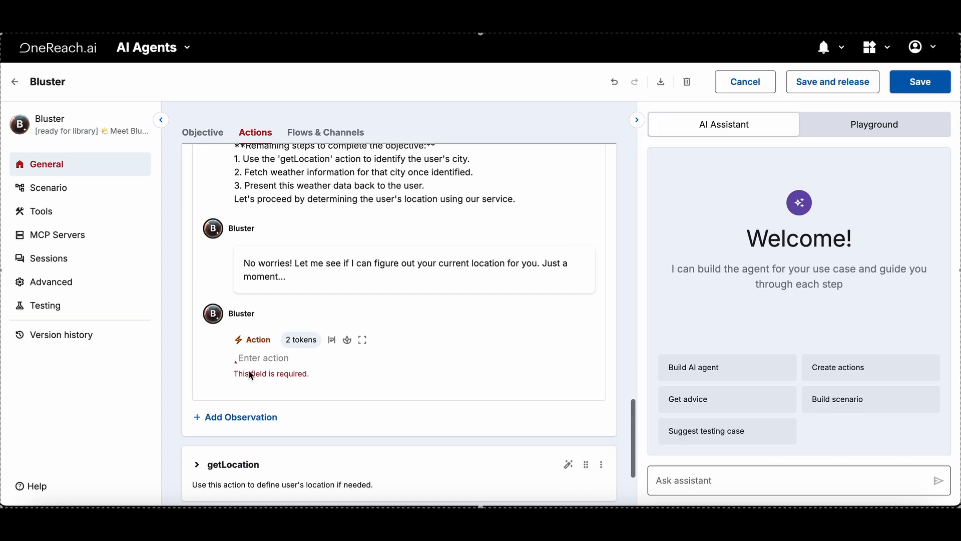
pyautogui.click(263, 357)
pyautogui.write('{   getLocation(input: {placeholder: ""}) {     userLocation   } }')
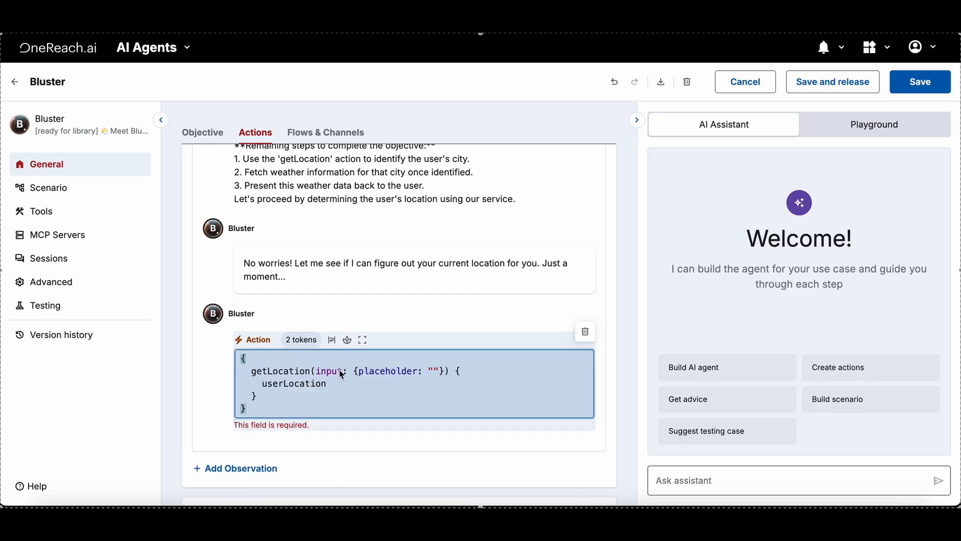
pyautogui.click(345, 340)
pyautogui.scroll(-1, 266, 433)
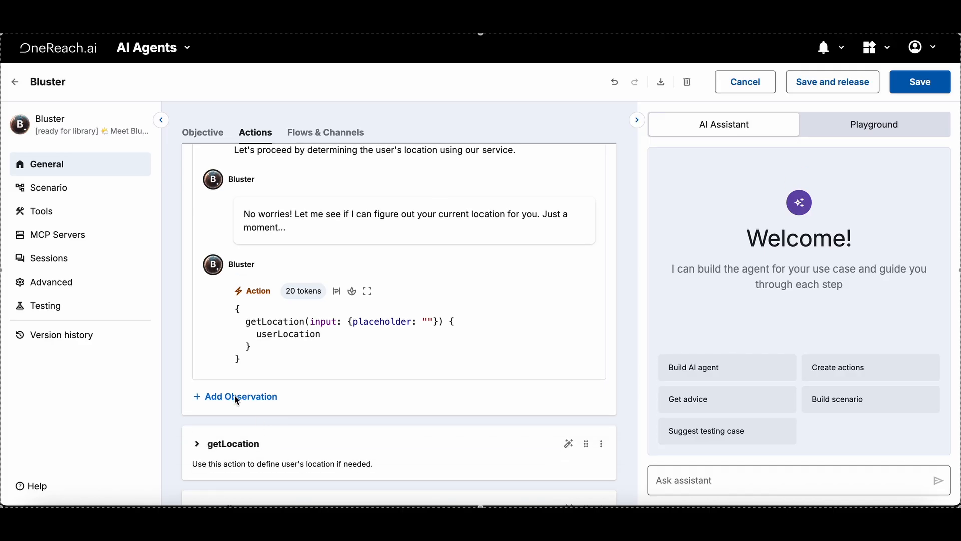
# Add an observation to the example containing data with getLocation's userLocation set to Okinawa.
pyautogui.click(236, 396)
pyautogui.click(258, 366)
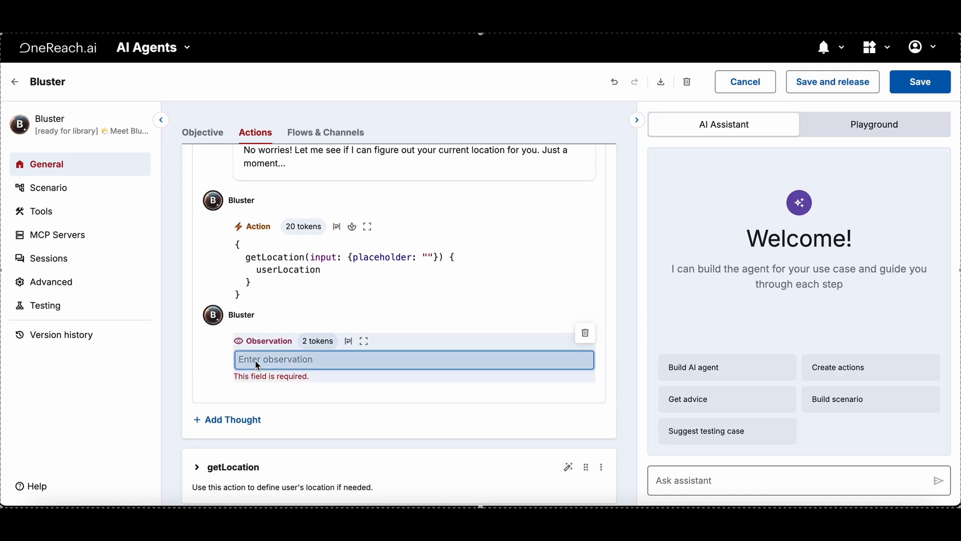
pyautogui.hotkey('ctrl', 'v')
pyautogui.scroll(-1, 256, 362)
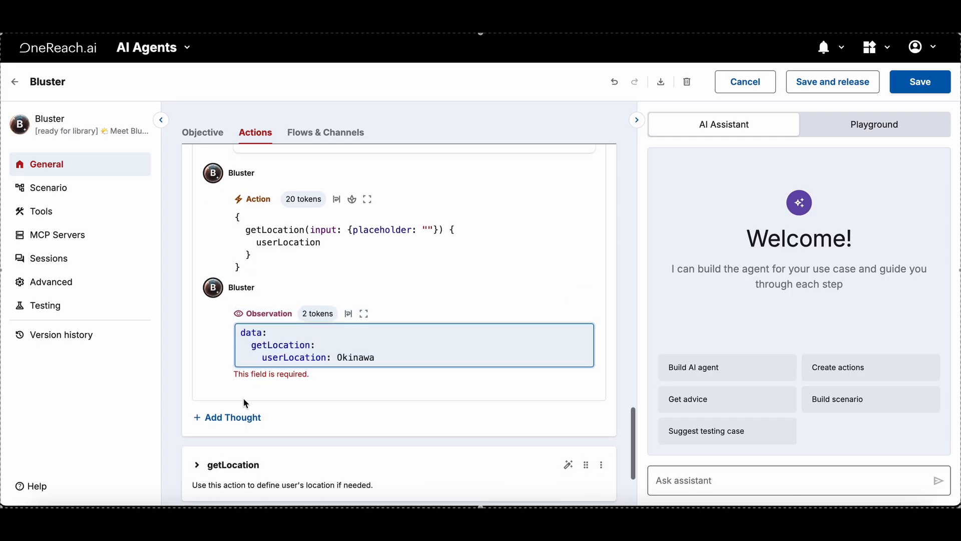
# Add a Bluster thought that the user is in Okinawa, listing two remaining steps: fetch Okinawa's weather information and present the data to the user.
pyautogui.click(240, 413)
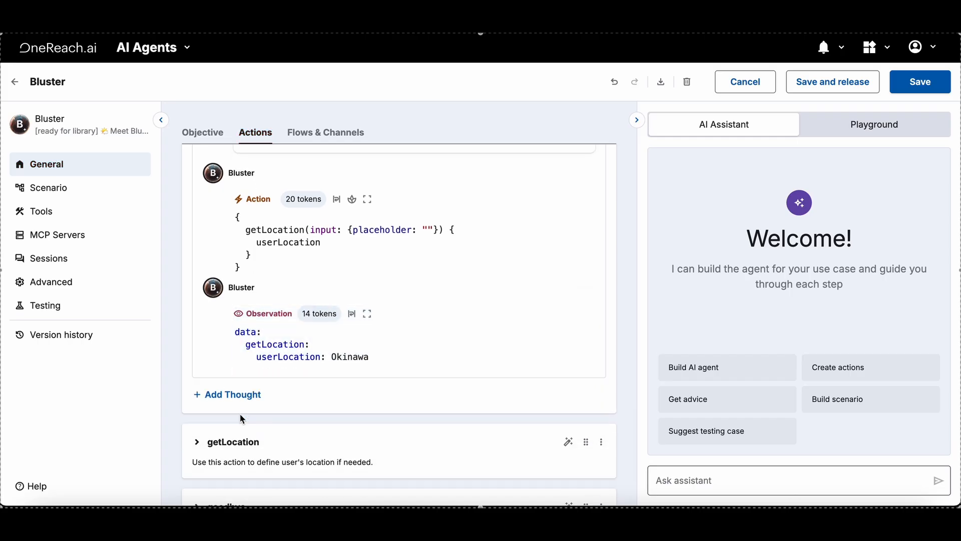
pyautogui.click(243, 395)
pyautogui.click(253, 423)
pyautogui.write("Great, I've determined that the user is in Okinawa. **Remaining steps to complete the objective:** 1. Fetch weather information for Okinawa. 2. Present this weather data back to the user. Let's proceed by retrieving the weather details for Okinawa.")
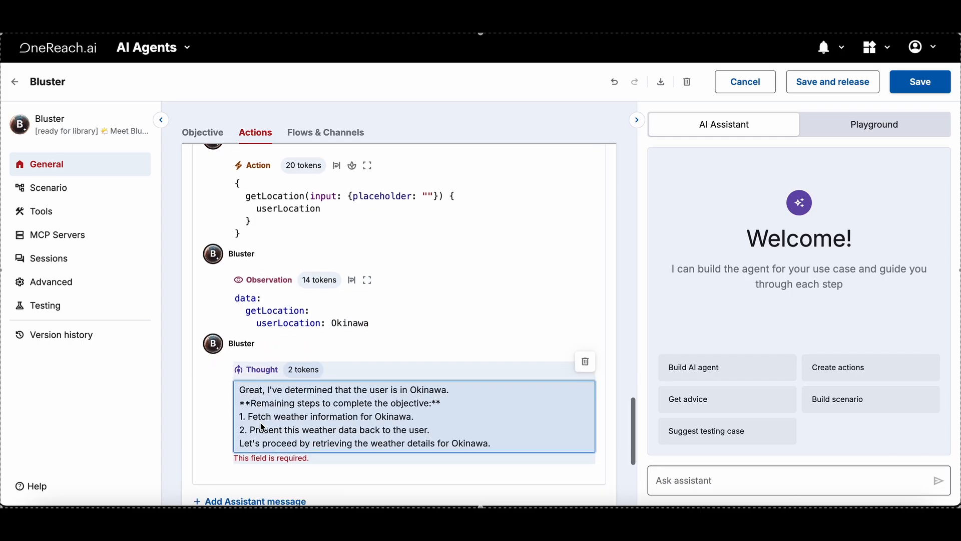
pyautogui.scroll(-3, 248, 393)
pyautogui.click(250, 396)
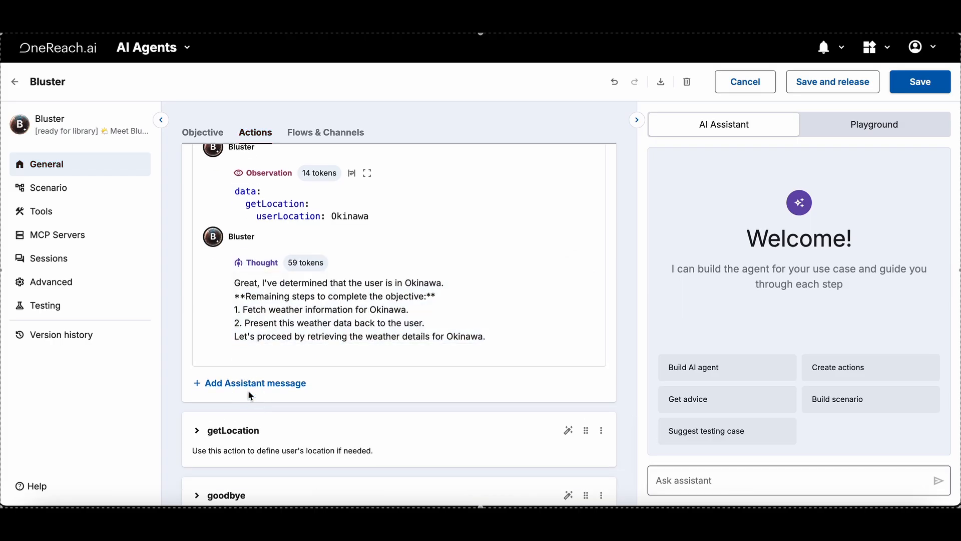
# Add the assistant message "I've found out that you're in Okinawa! Let me check what the weather's like there right now...".
pyautogui.click(249, 387)
pyautogui.write("I've found out that you're in Okinawa! Let me check what the weather's like there right now...")
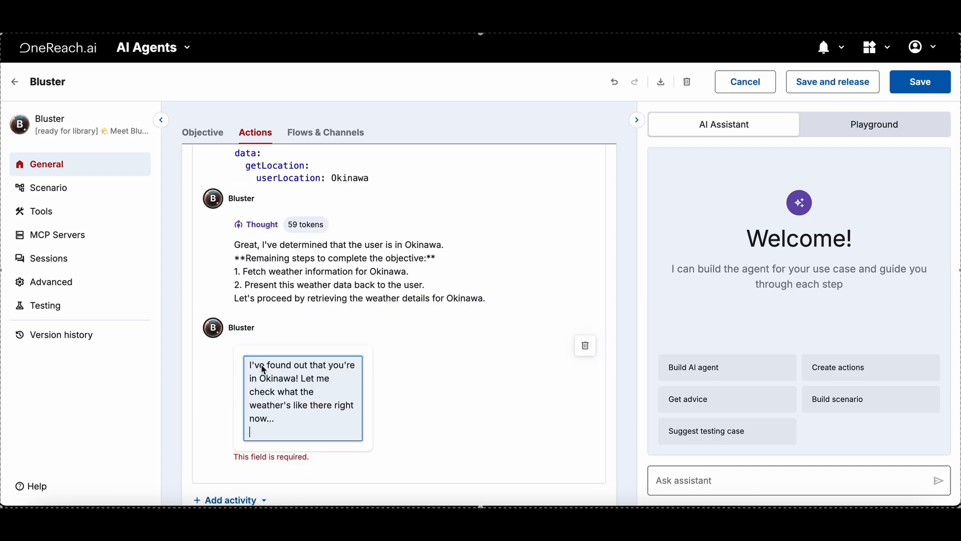
pyautogui.scroll(-3, 264, 370)
pyautogui.scroll(-2, 264, 369)
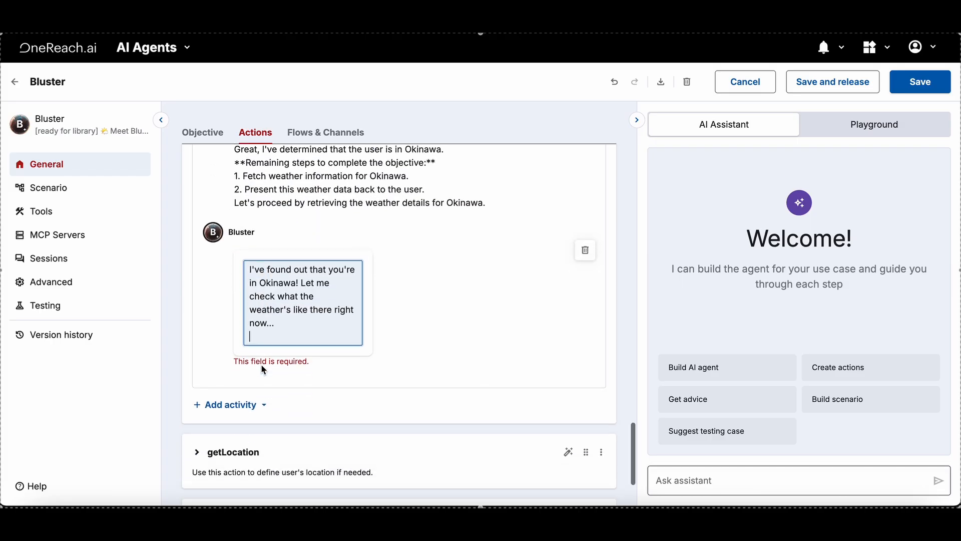
pyautogui.click(252, 407)
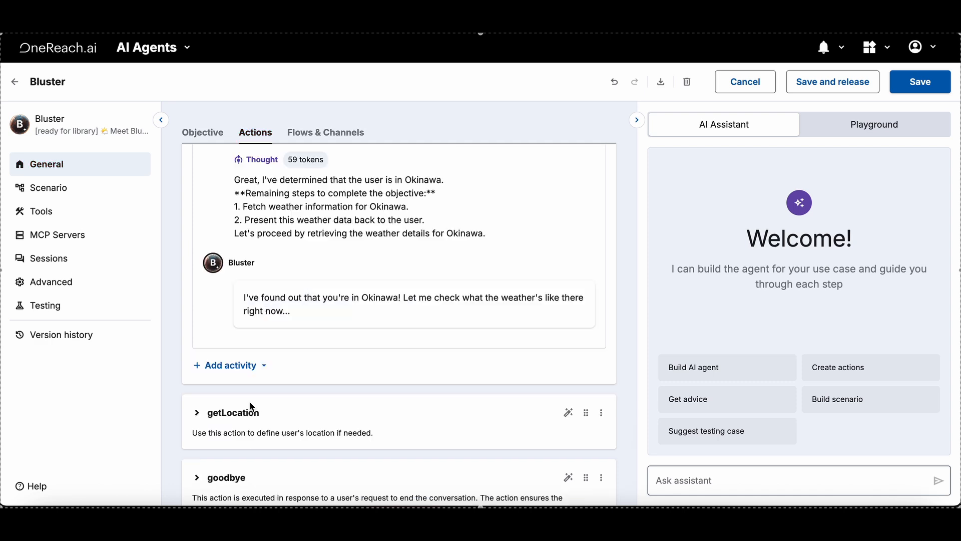
# Add an action calling getWeather(input: {cityName: "Okinawa"}) that requests weather temp, feels_like and humidity plus error, and format its code.
pyautogui.click(250, 366)
pyautogui.click(211, 410)
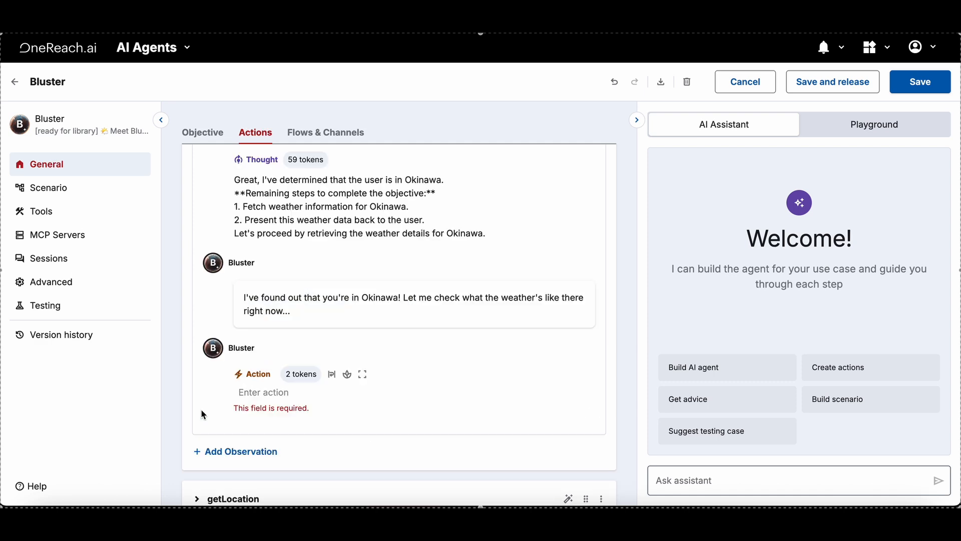
pyautogui.click(246, 393)
pyautogui.write('{   getWeather(input: {cityName: "Okinawa"}) {     weather {       temp       feels_like       humidity     }     error   } }')
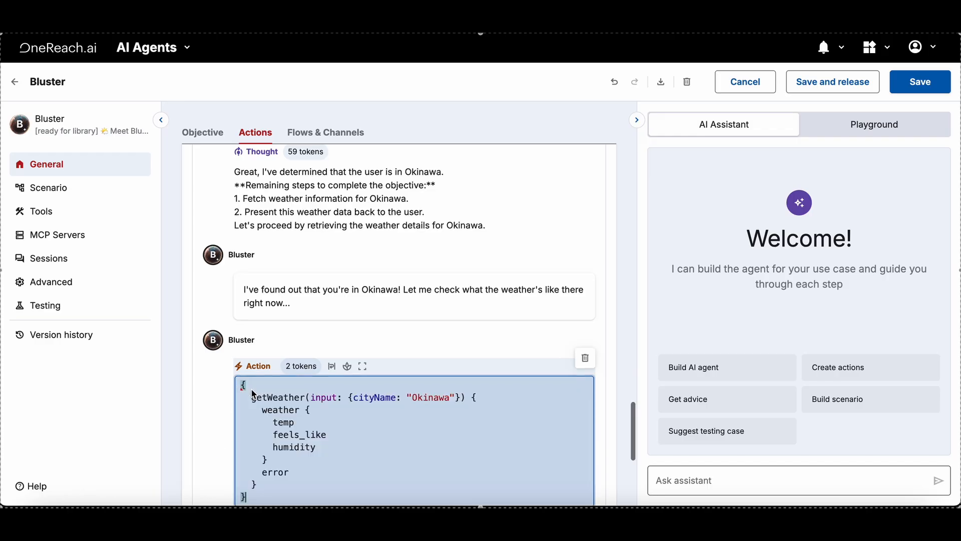
pyautogui.scroll(-1, 297, 394)
pyautogui.click(347, 298)
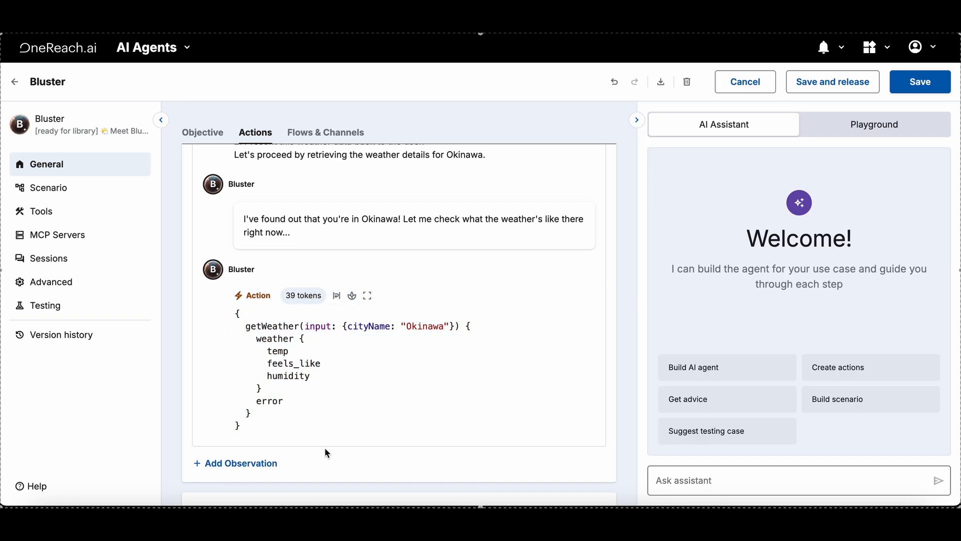
# Review the getWeather example conversation from the user's message through the thoughts, replies, getLocation call and observation to the final getWeather action.
pyautogui.scroll(8, 324, 446)
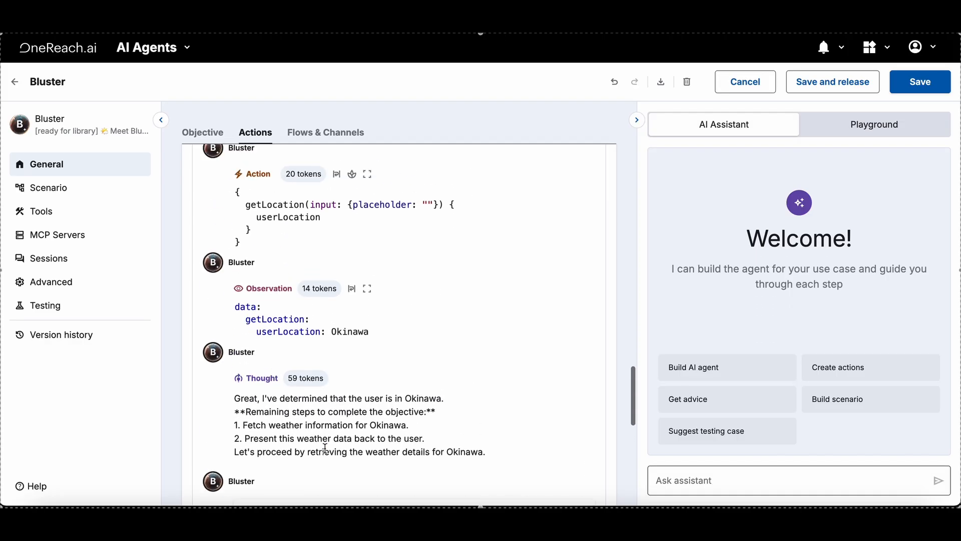
pyautogui.scroll(5, 325, 448)
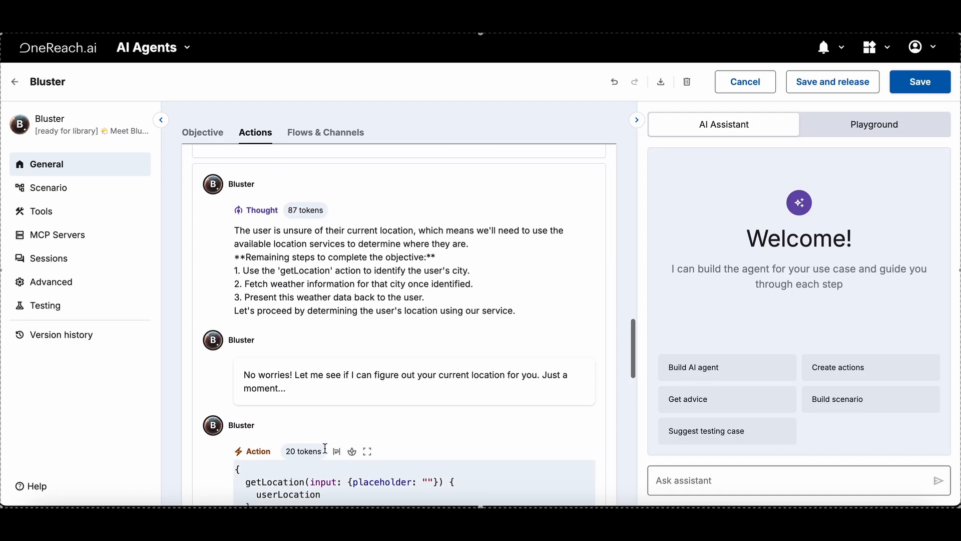
pyautogui.scroll(5, 325, 448)
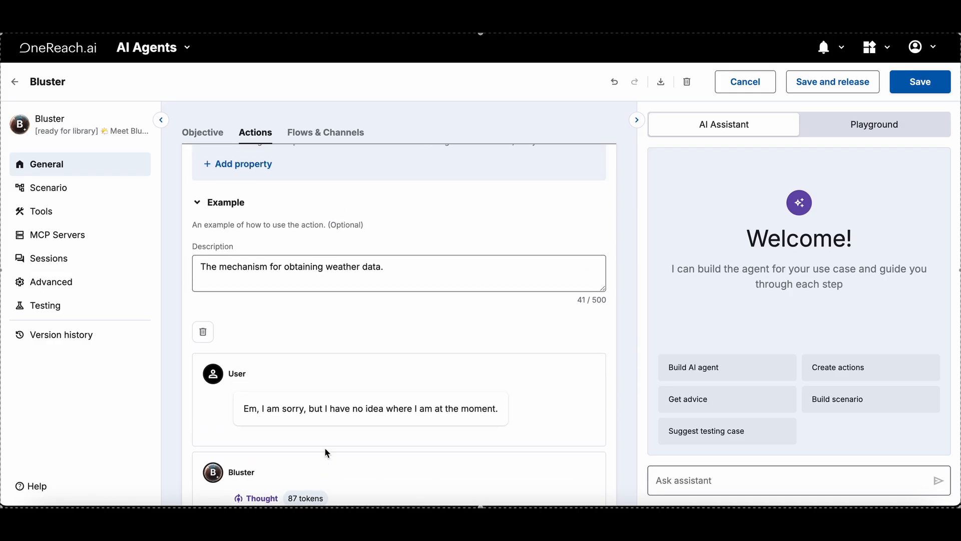
pyautogui.scroll(-1, 326, 453)
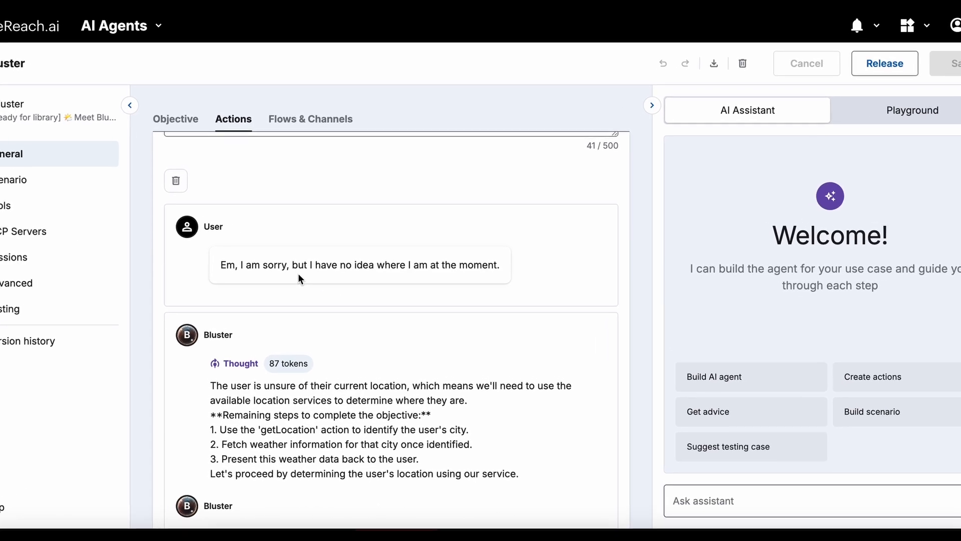
pyautogui.scroll(-3, 293, 273)
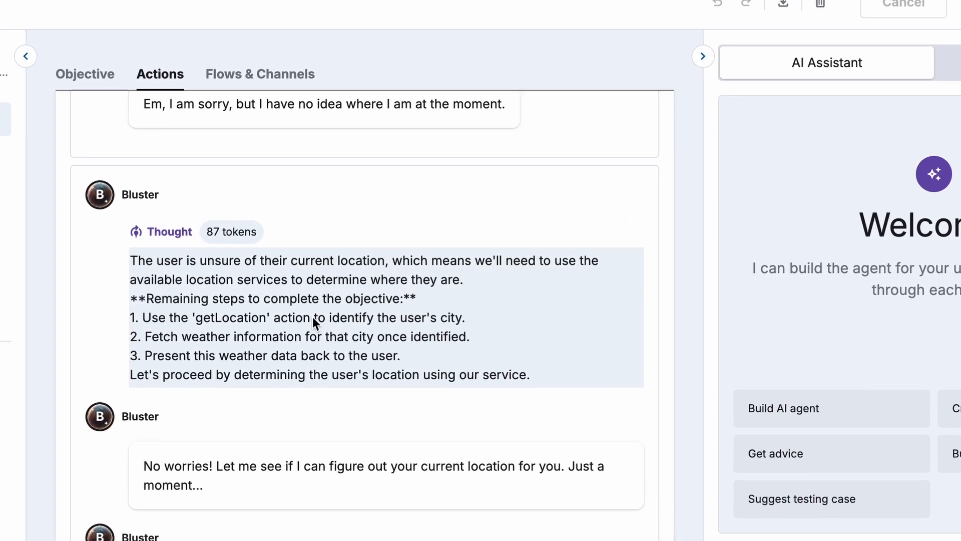
pyautogui.scroll(-2, 304, 318)
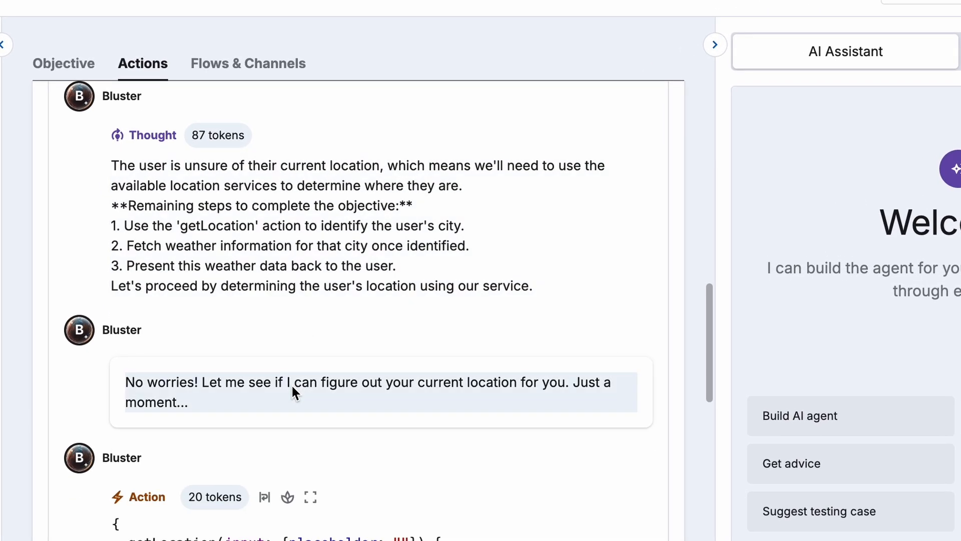
pyautogui.scroll(-3, 292, 391)
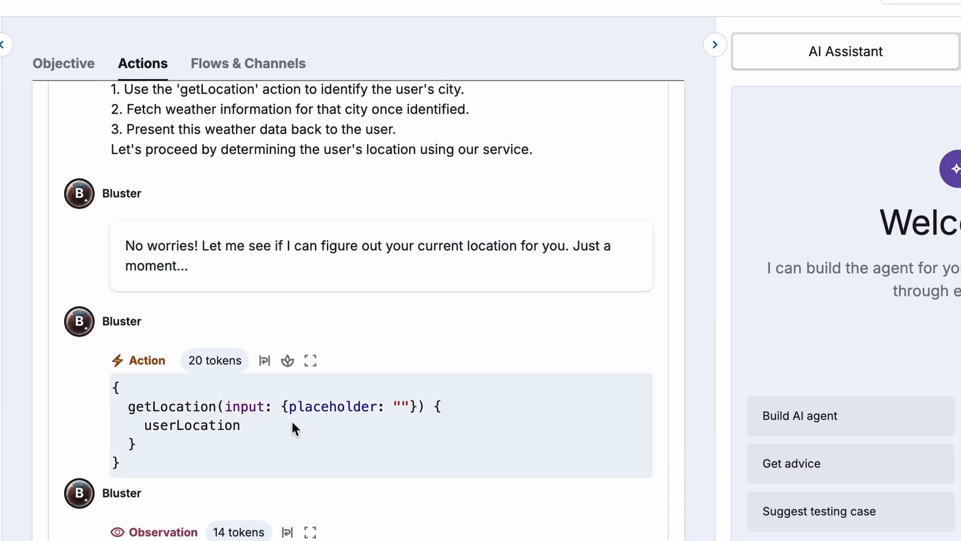
pyautogui.scroll(-2, 292, 422)
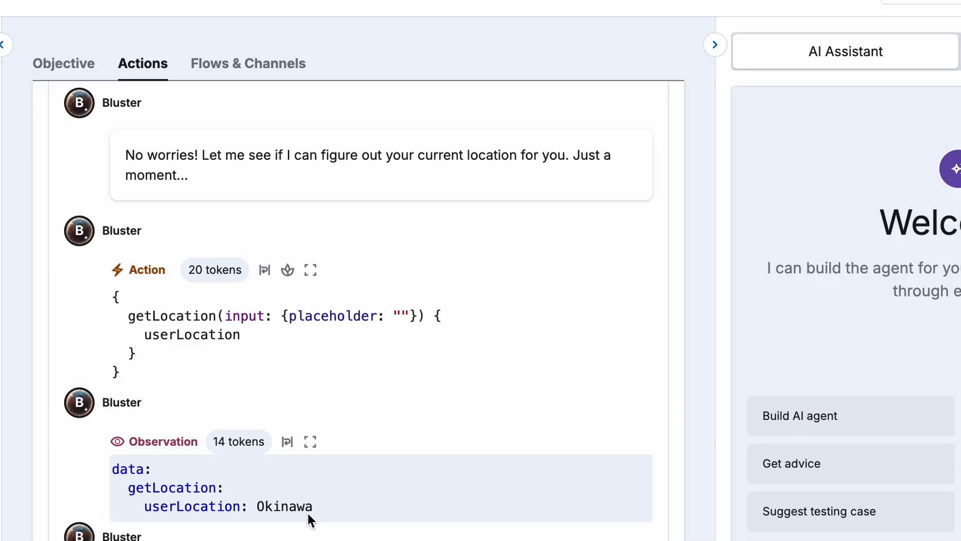
pyautogui.scroll(-5, 308, 513)
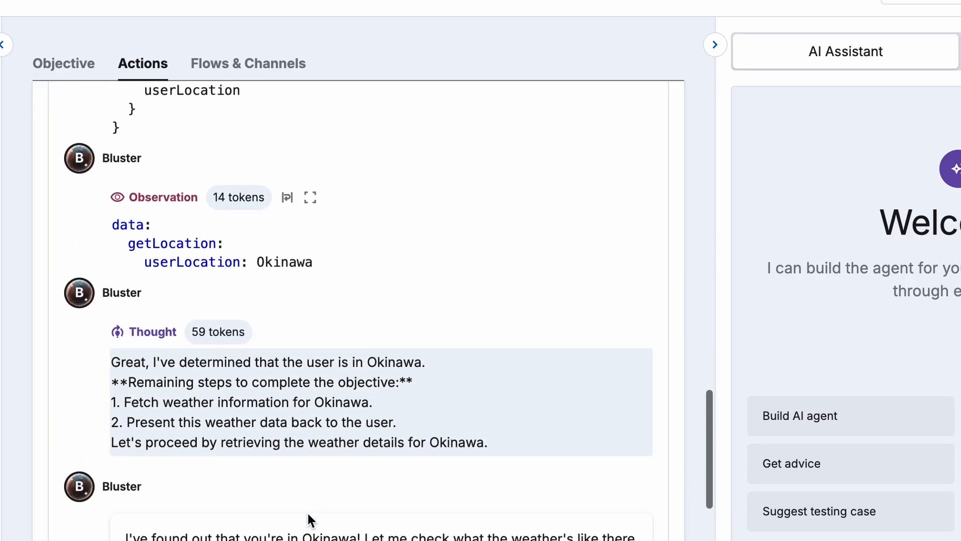
pyautogui.scroll(-1, 308, 513)
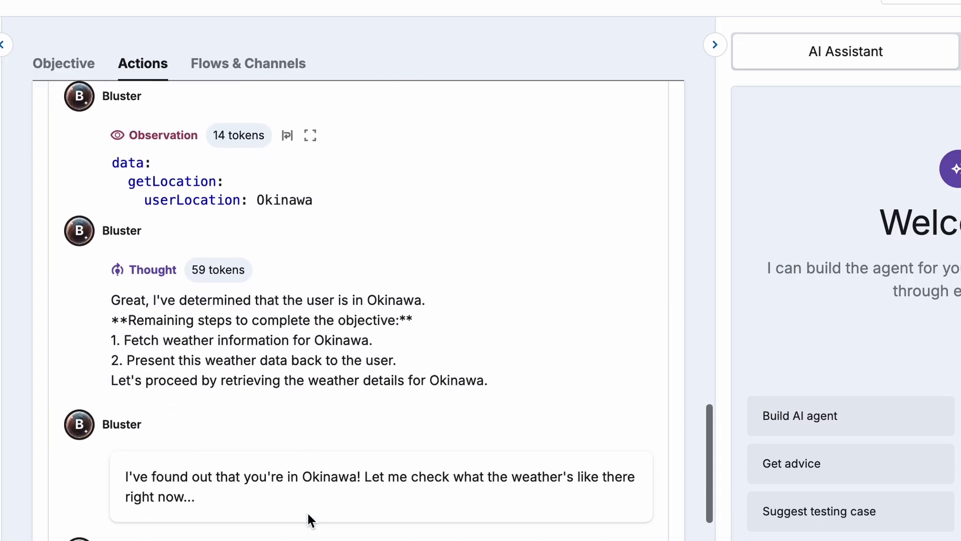
pyautogui.scroll(-1, 308, 513)
pyautogui.scroll(-1, 308, 512)
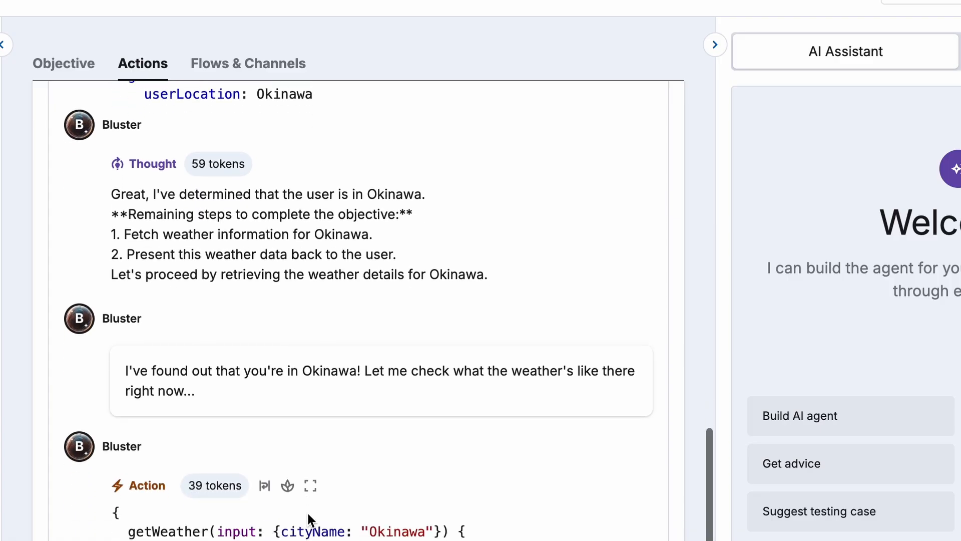
pyautogui.scroll(-2, 308, 512)
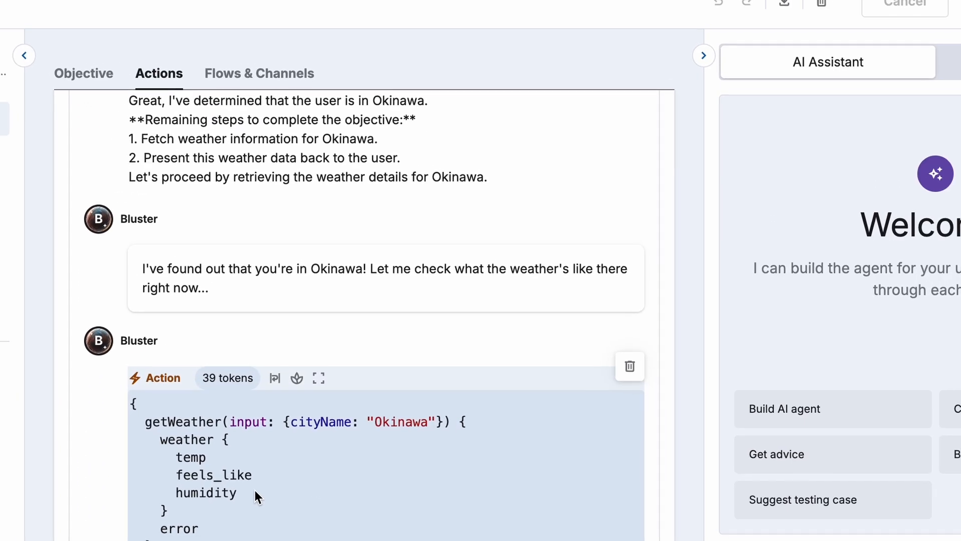
pyautogui.scroll(-2, 265, 478)
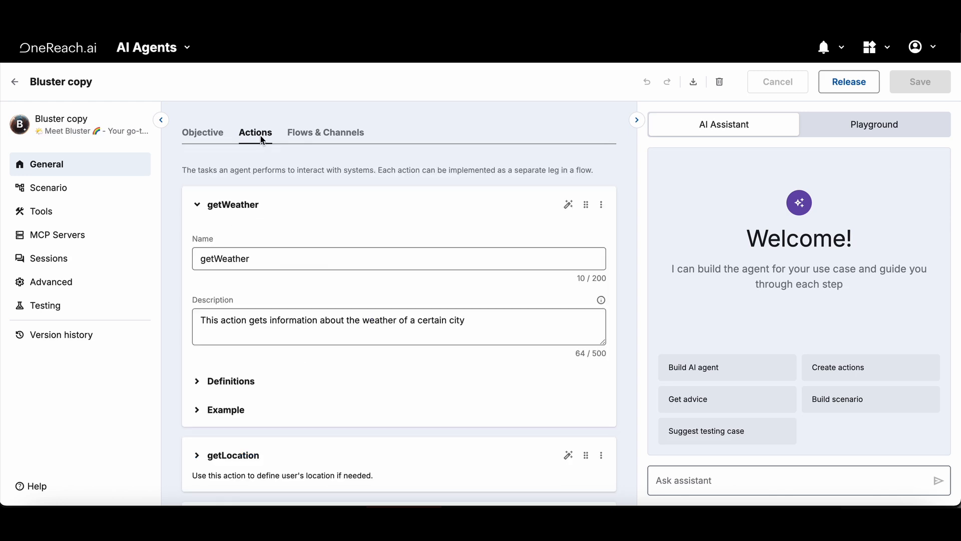
# Open the Bluster flow integrated with the Bluster copy agent in Designer and examine its complete branch structure.
pyautogui.click(311, 134)
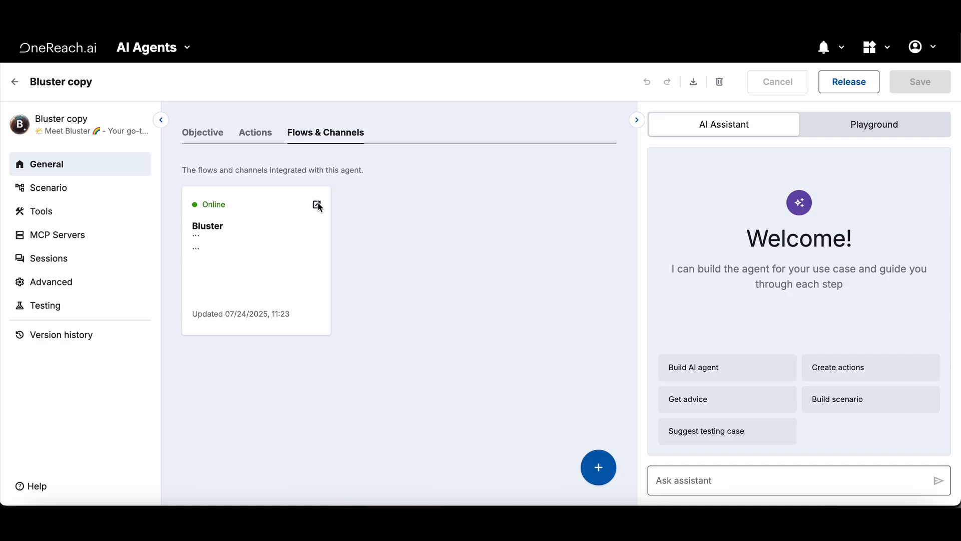
pyautogui.click(318, 205)
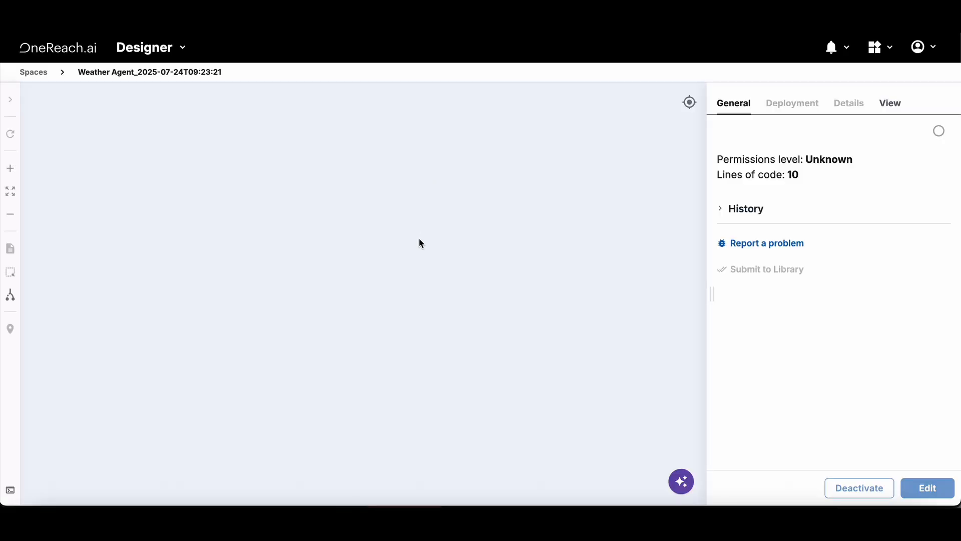
pyautogui.scroll(-5, 420, 243)
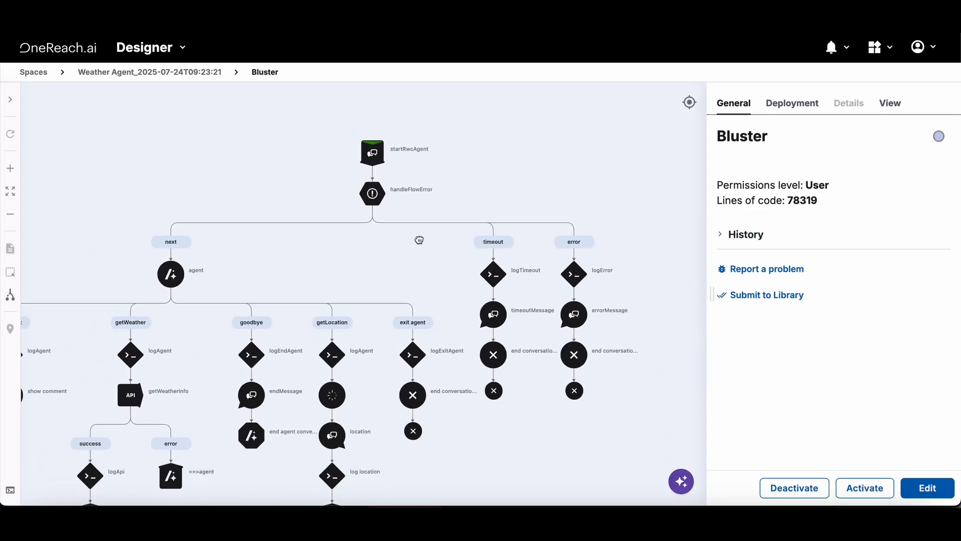
pyautogui.moveTo(352, 279); pyautogui.dragTo(391, 250)
pyautogui.scroll(-2, 401, 264)
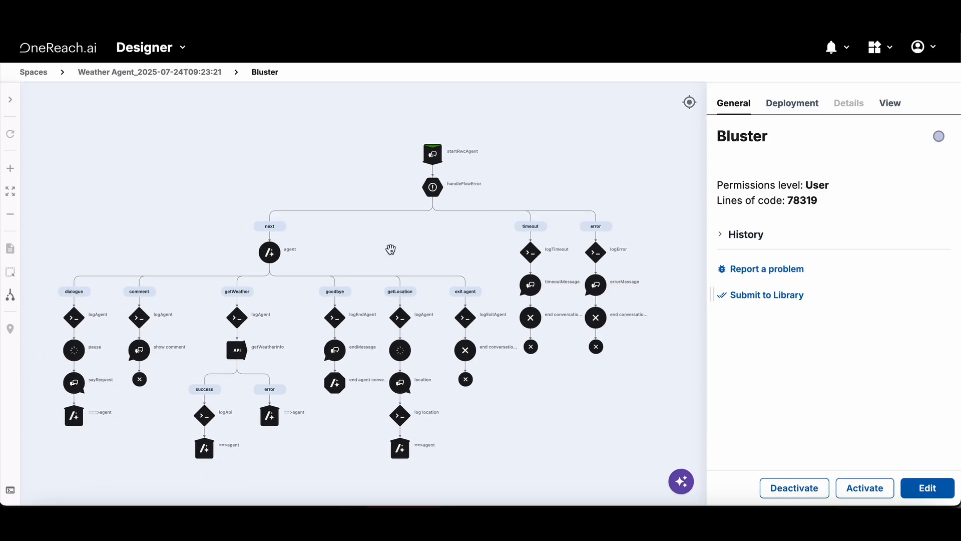
# Launch the chat from the startRwcAgent step's RWC URL and send "can you tell me the weather in NY?".
pyautogui.click(428, 156)
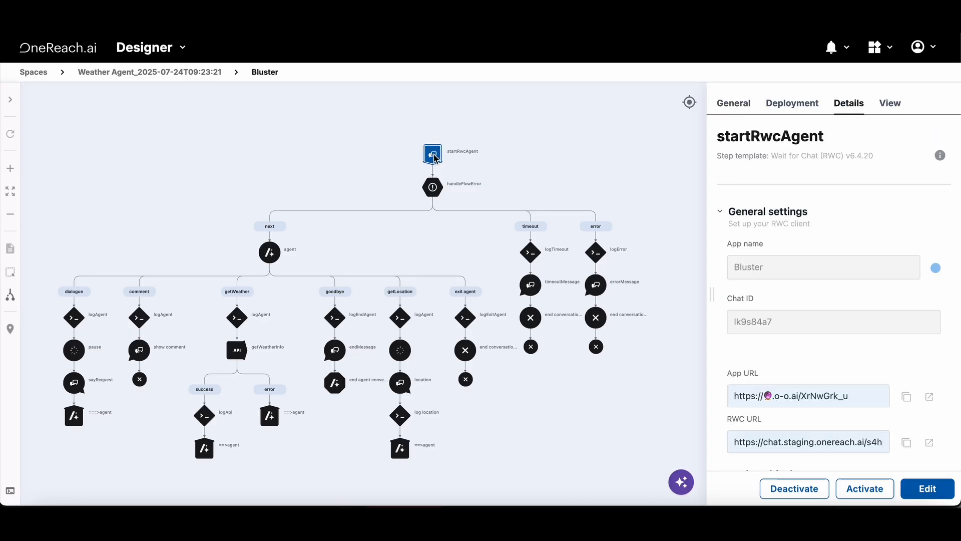
pyautogui.click(930, 443)
pyautogui.write('can you tell m')
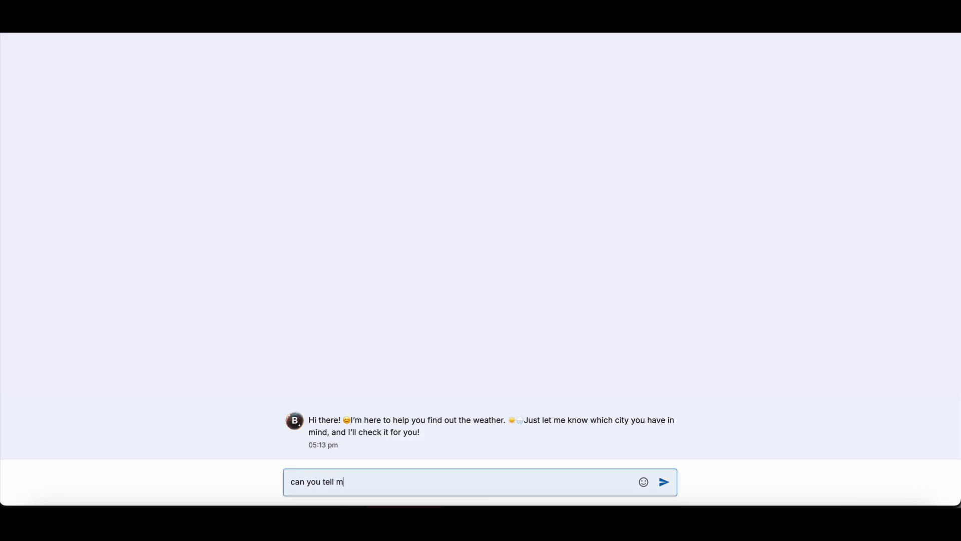
pyautogui.write('e the weather in NY?')
pyautogui.press('Return')
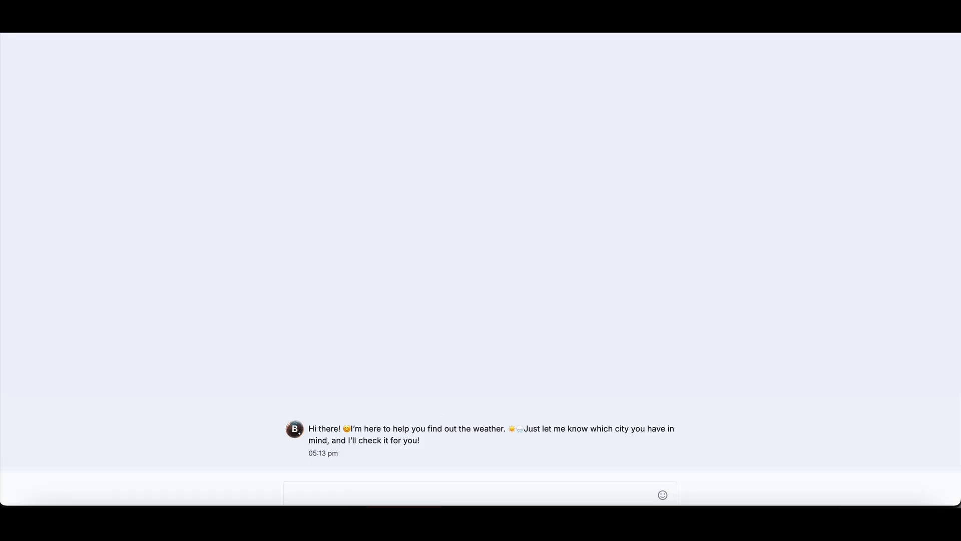